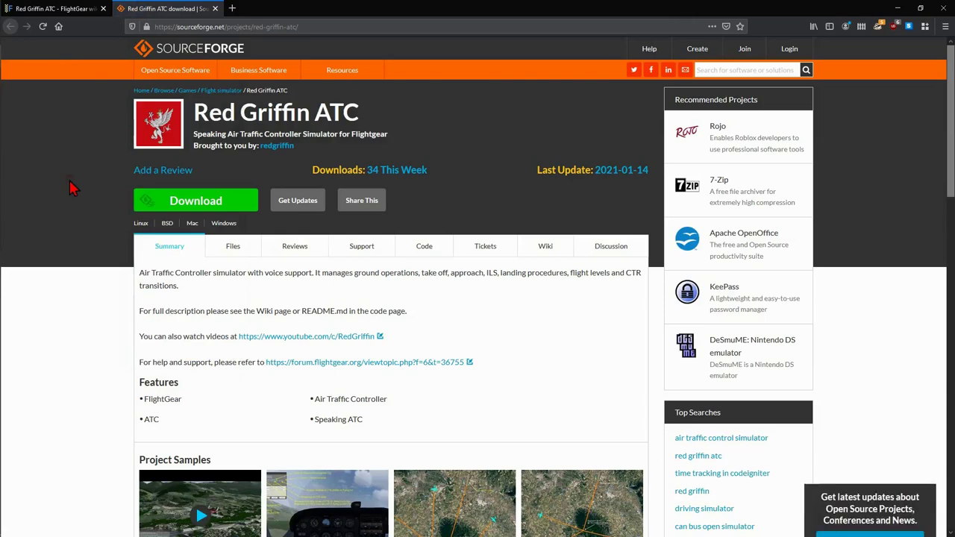
Download RedGriffinATC-2.1.0.zip from the project's file list and save it in FlightGear's Downloads/AddOns folder.
scroll(69, 182, "down", 1)
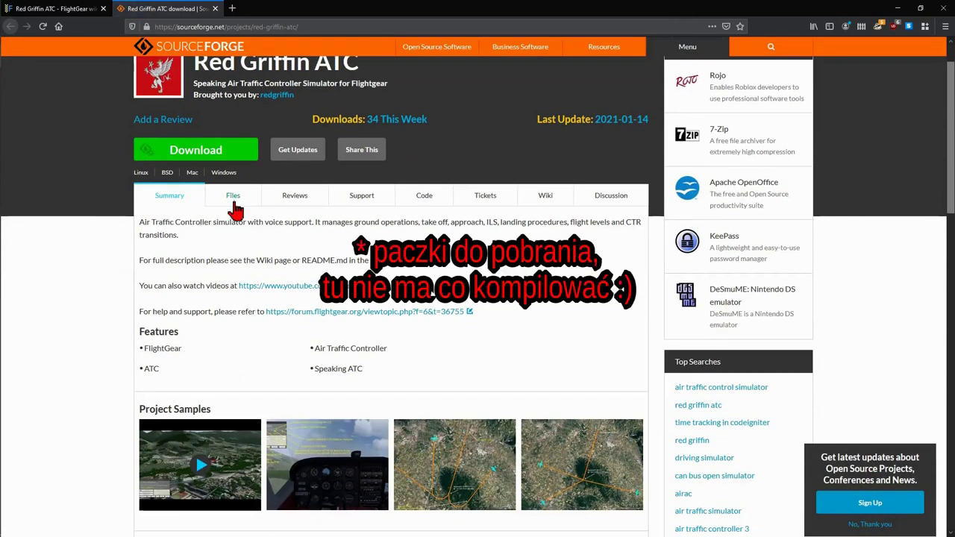
left_click(233, 197)
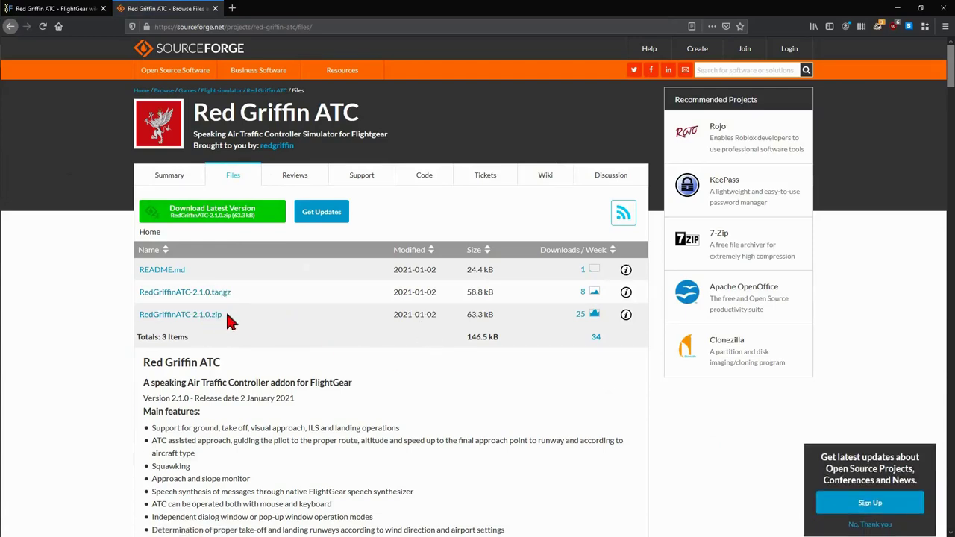
double_click(468, 316)
left_click(501, 330)
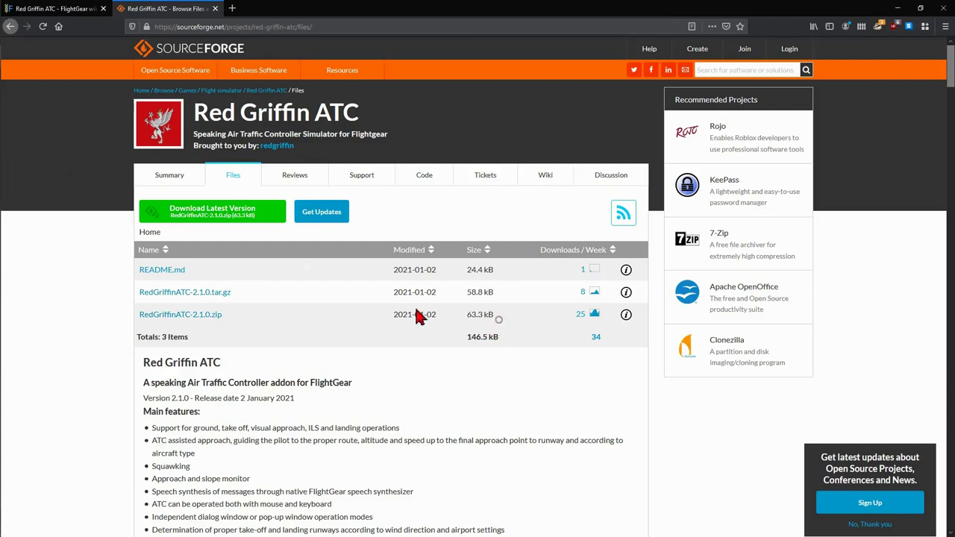
left_click(200, 319)
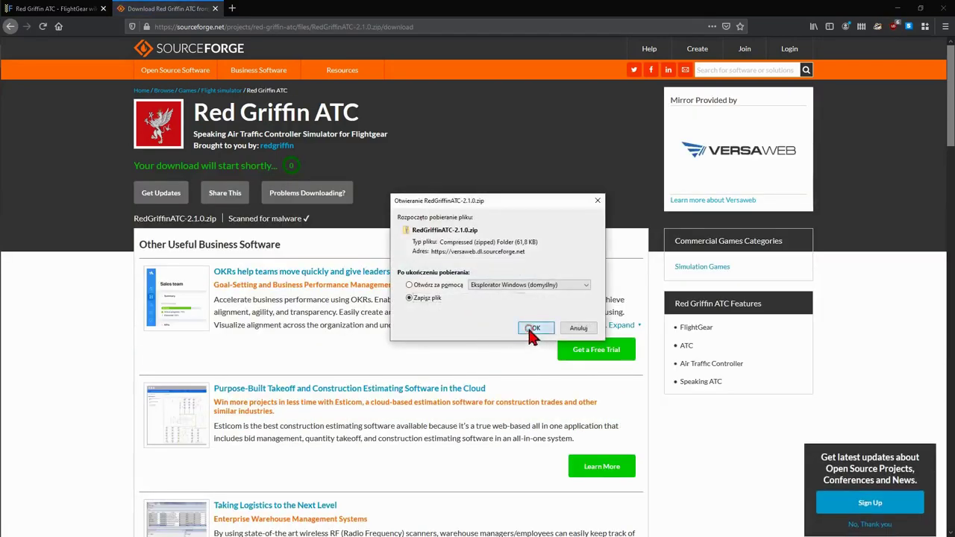
left_click(527, 326)
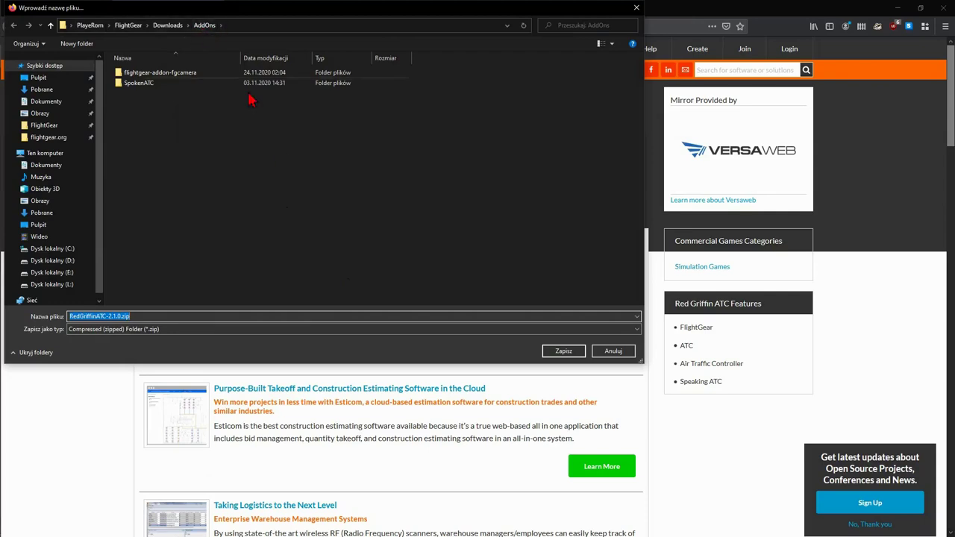
left_click(569, 354)
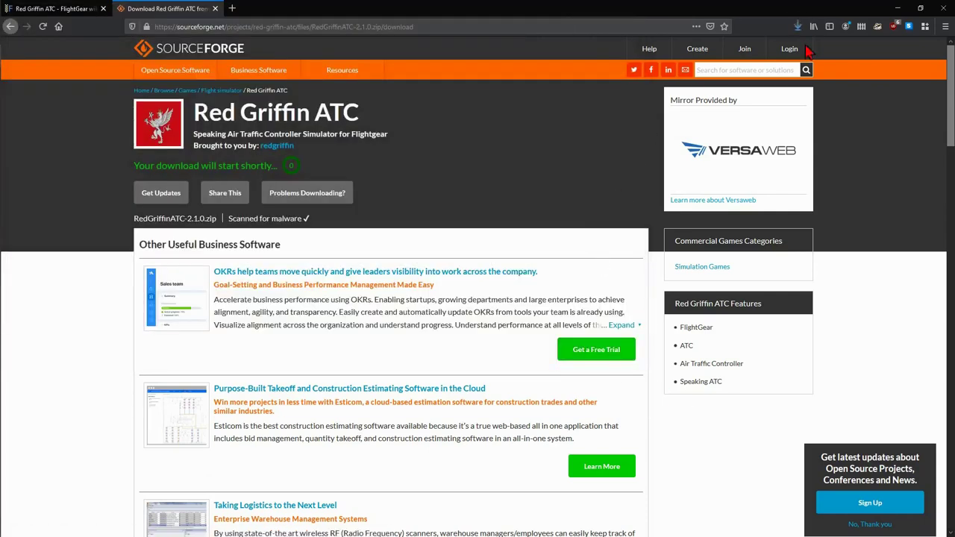
Show the downloaded archive in its AddOns folder and minimize the browser.
left_click(798, 26)
left_click(791, 52)
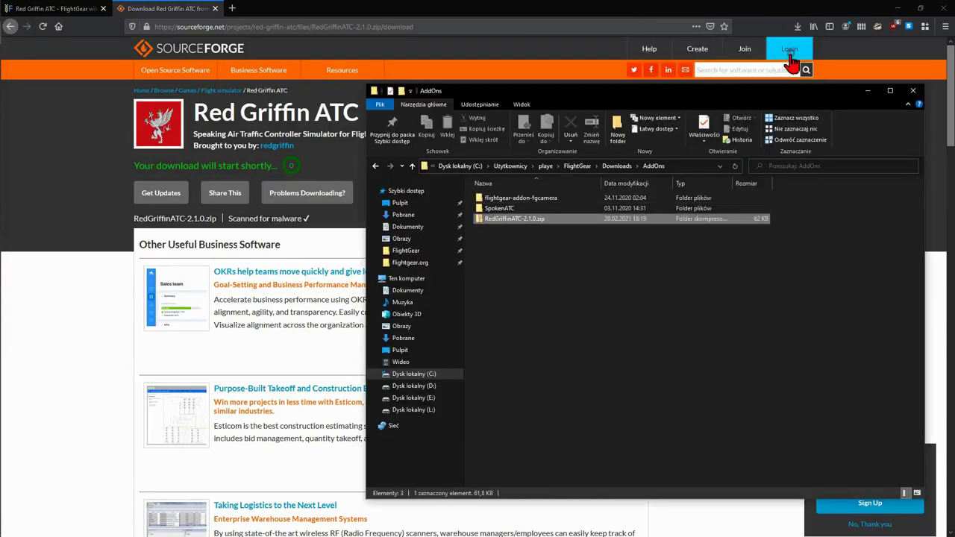
left_click(898, 8)
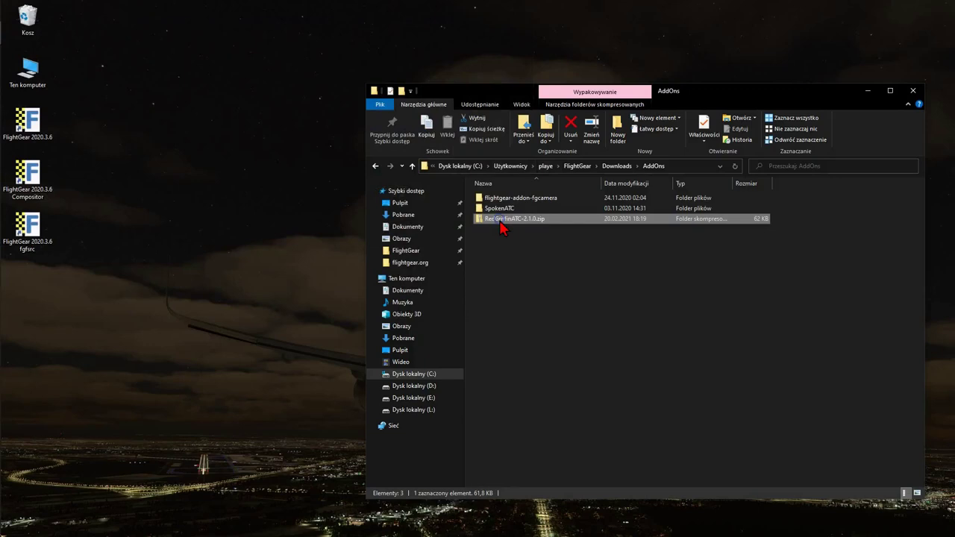
Extract RedGriffinATC-2.1.0.zip directly into the AddOns folder with 7-Zip and delete the archive.
right_click(500, 221)
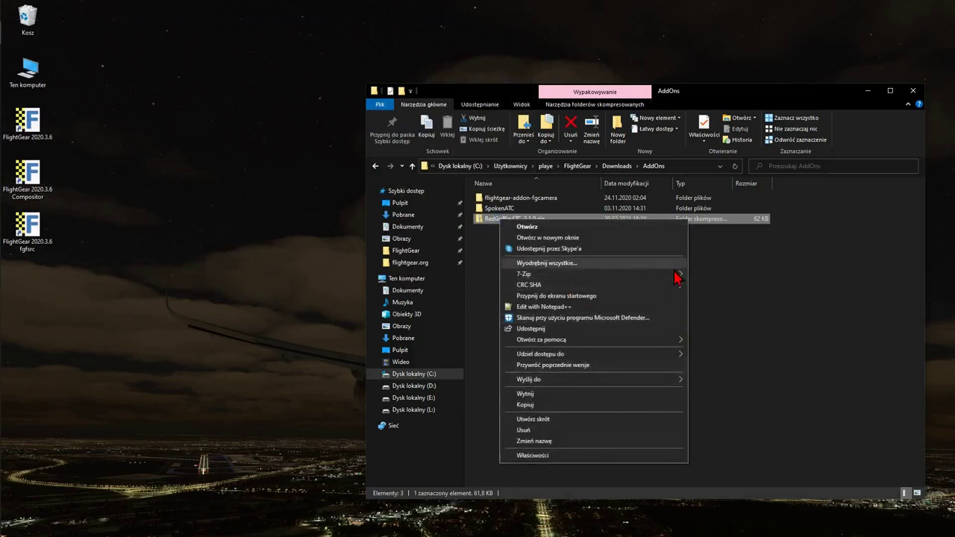
mouse_move(677, 274)
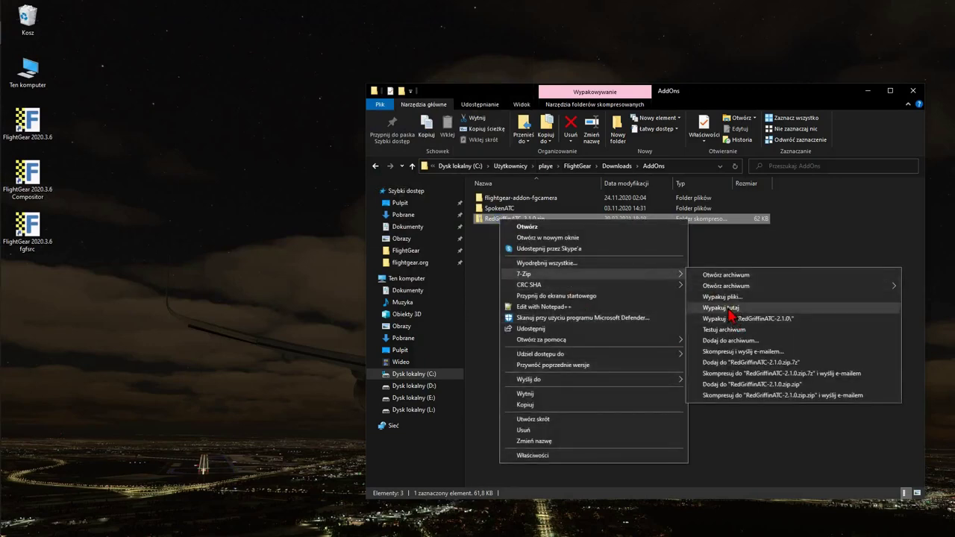
left_click(721, 307)
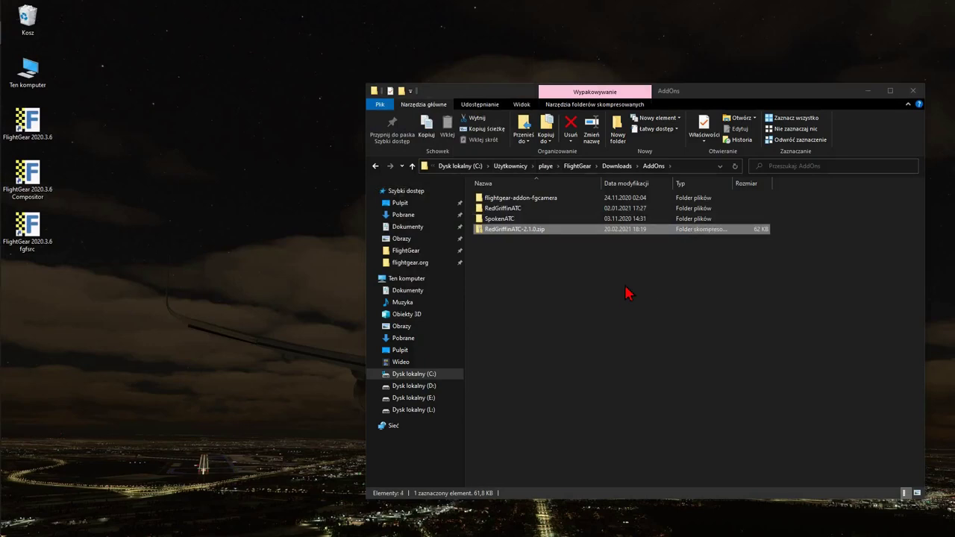
right_click(521, 227)
left_click(563, 436)
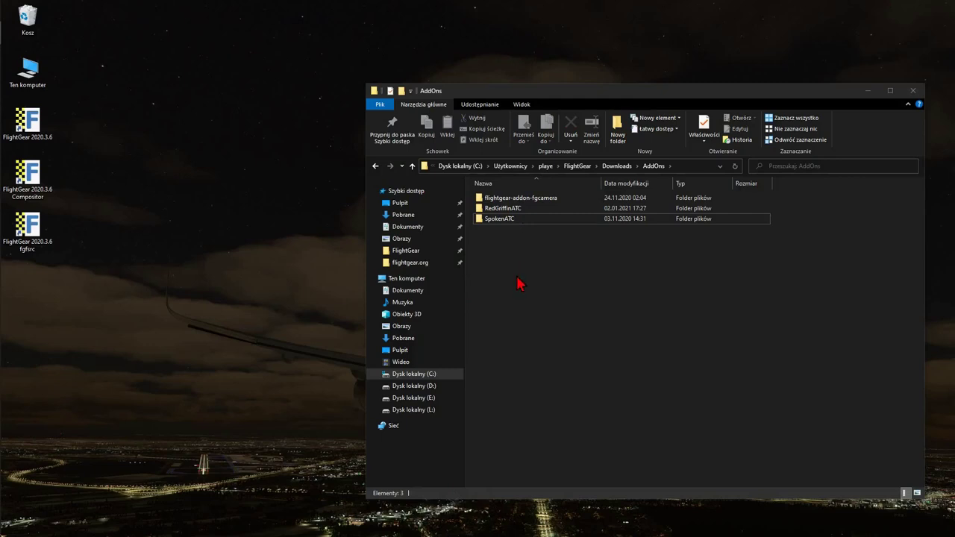
Look through the TerraSync and TextureCache folders inside FlightGear's Downloads folder.
left_click(622, 168)
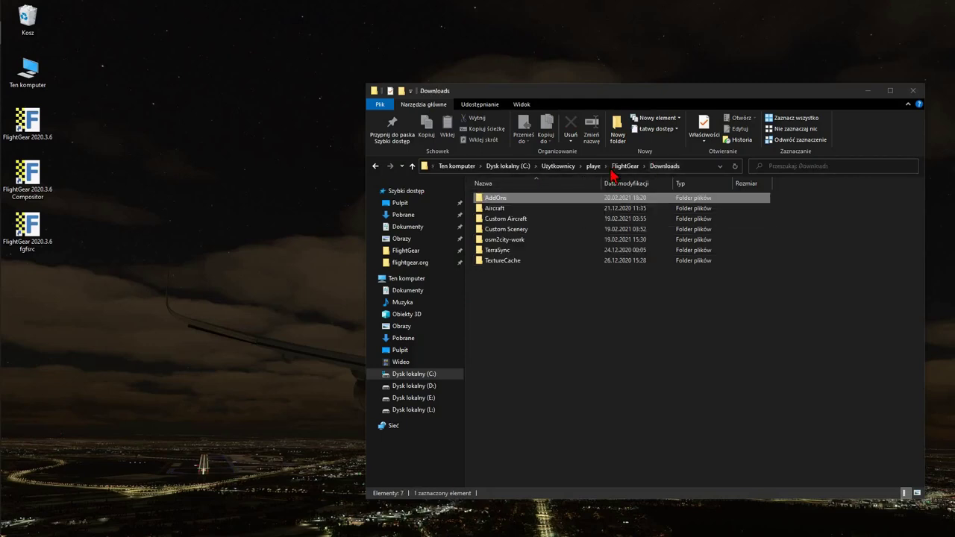
double_click(493, 251)
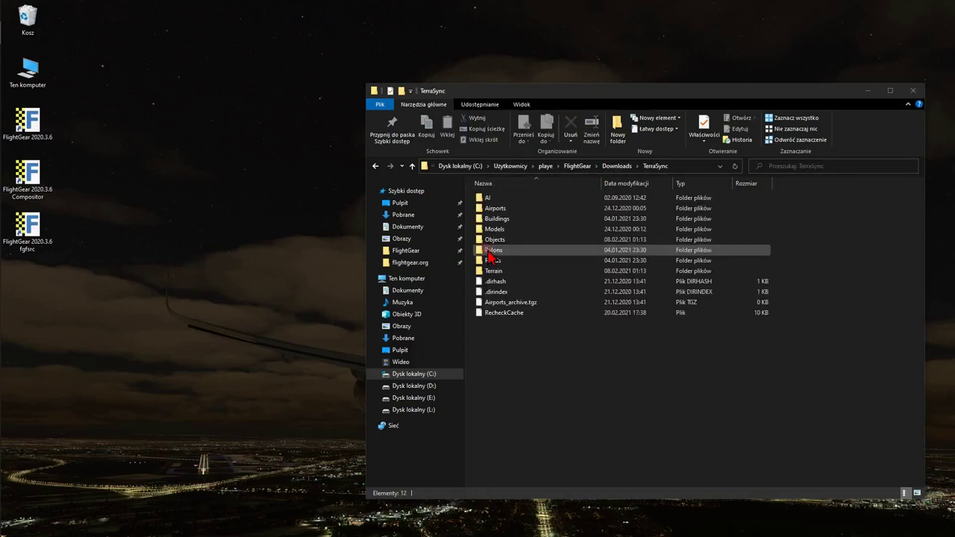
left_click(607, 169)
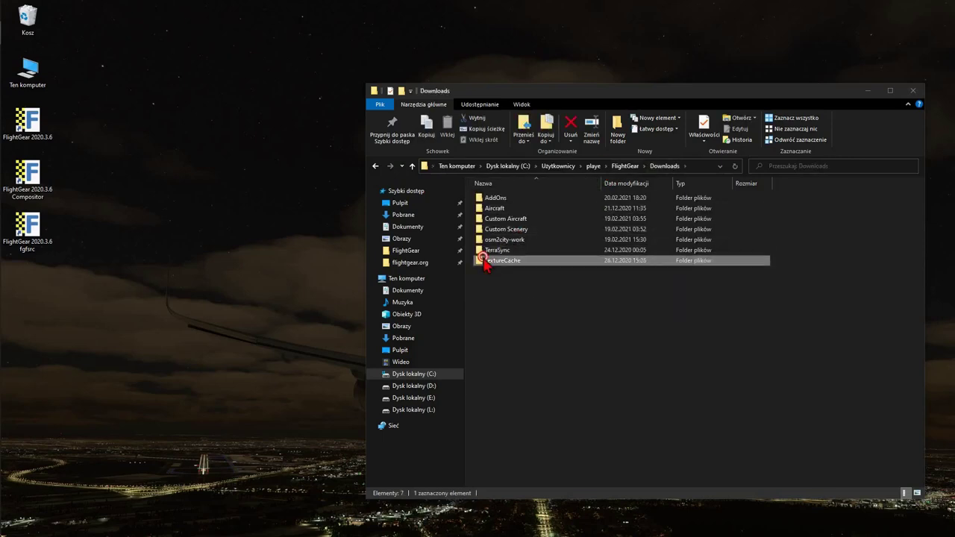
double_click(492, 260)
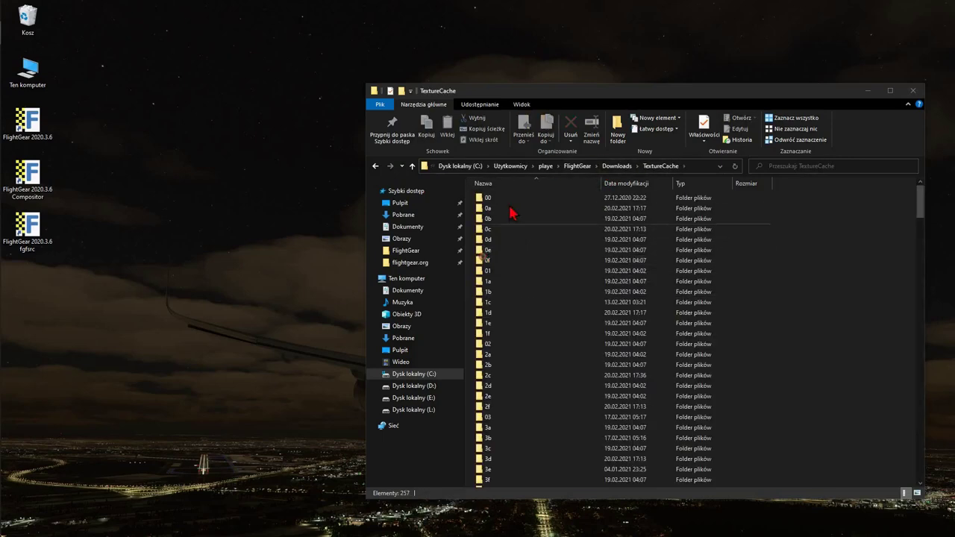
left_click(605, 167)
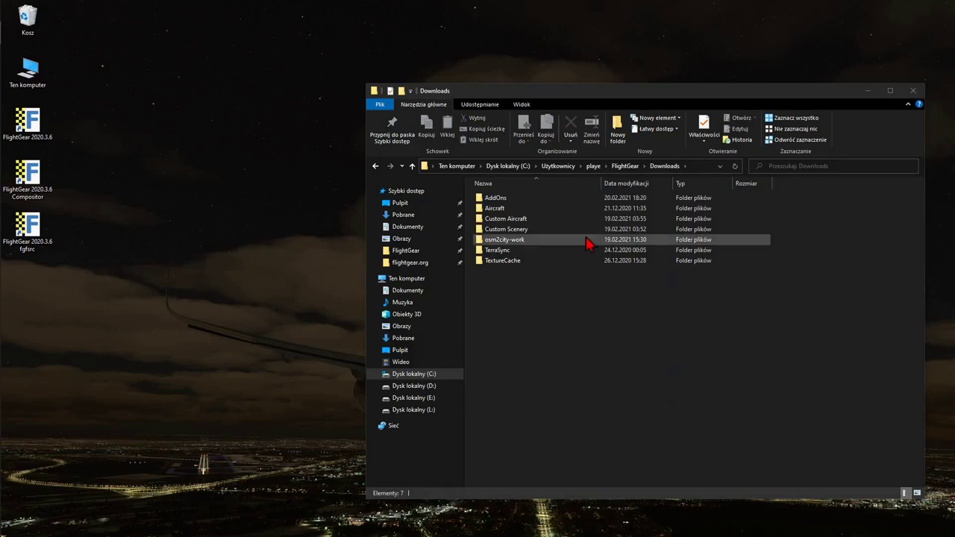
Check the Downloads folder's full path, point out its Custom Aircraft and Custom Scenery folders, and reopen AddOns.
left_click(694, 166)
left_click(550, 165)
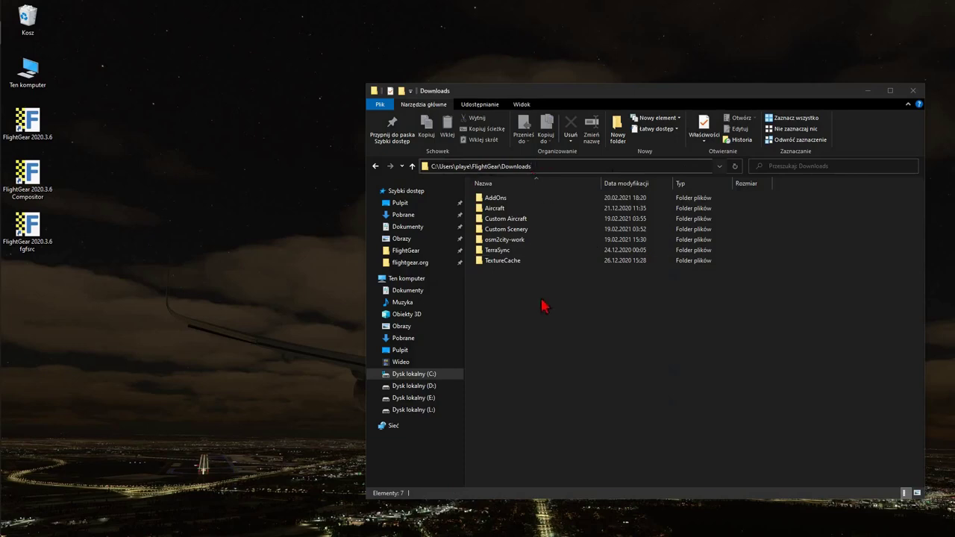
left_click(494, 198)
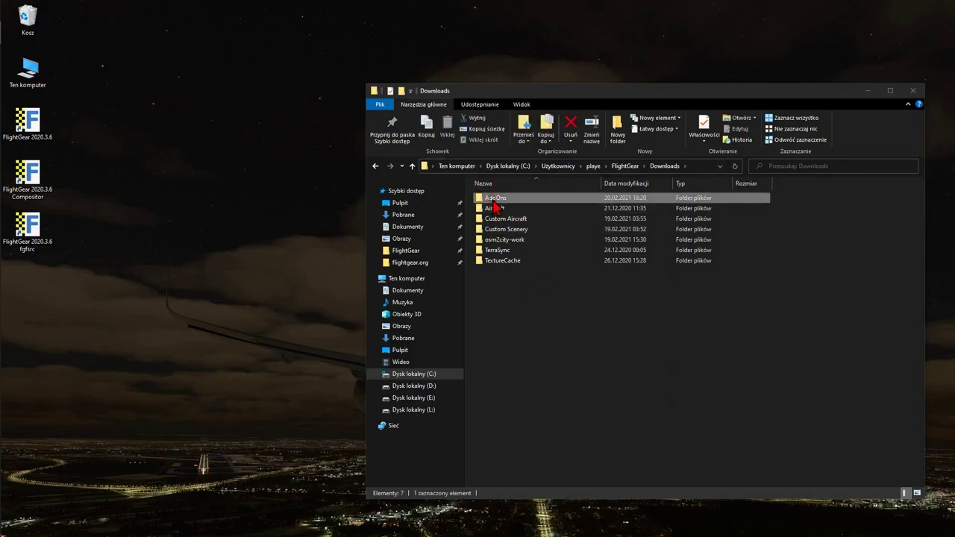
left_click(492, 219)
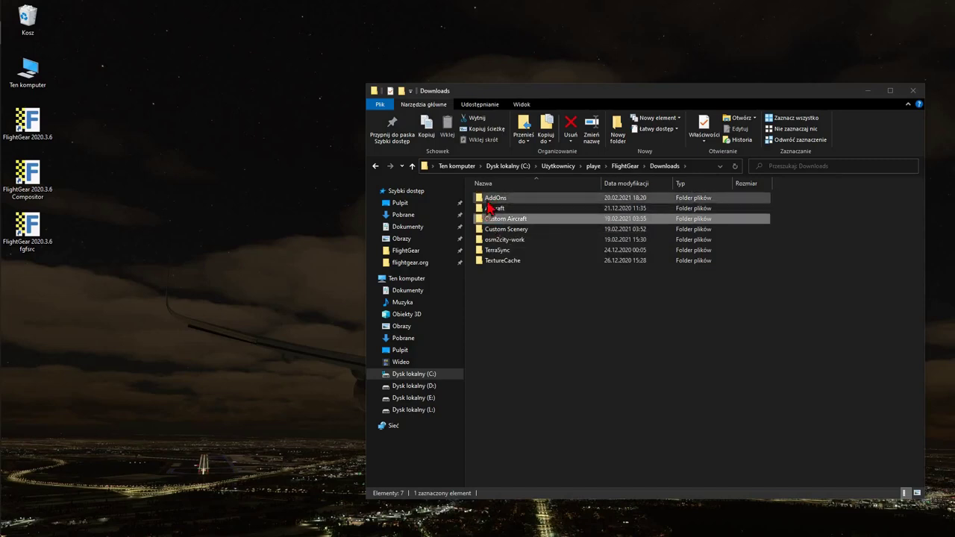
left_click(512, 230)
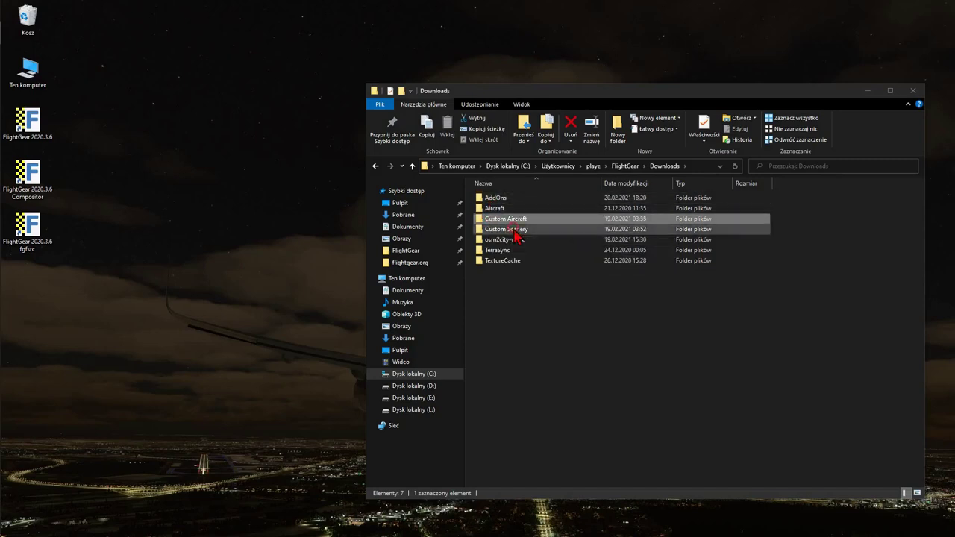
double_click(489, 199)
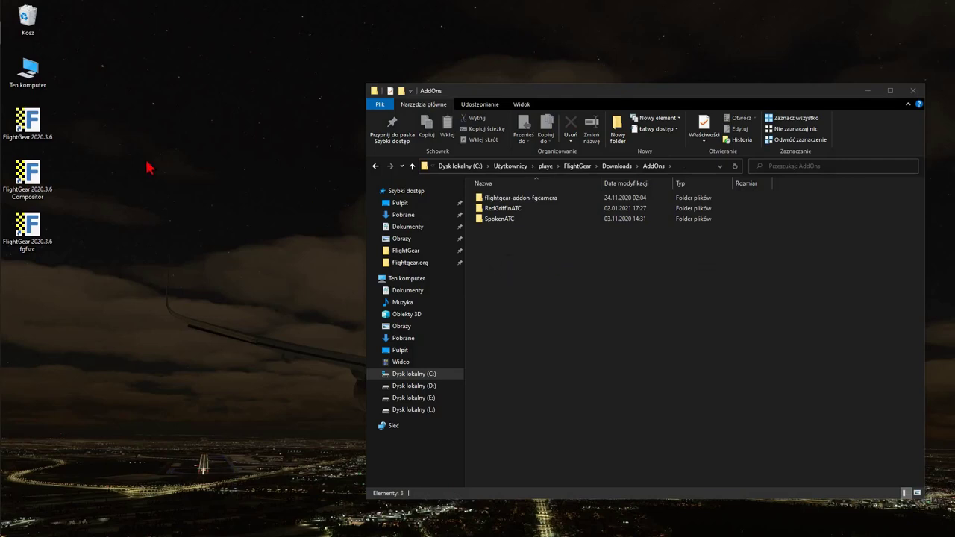
Launch FlightGear 2020.3.6 and add the Downloads/AddOns/RedGriffinATC folder to its add-on modules.
double_click(37, 122)
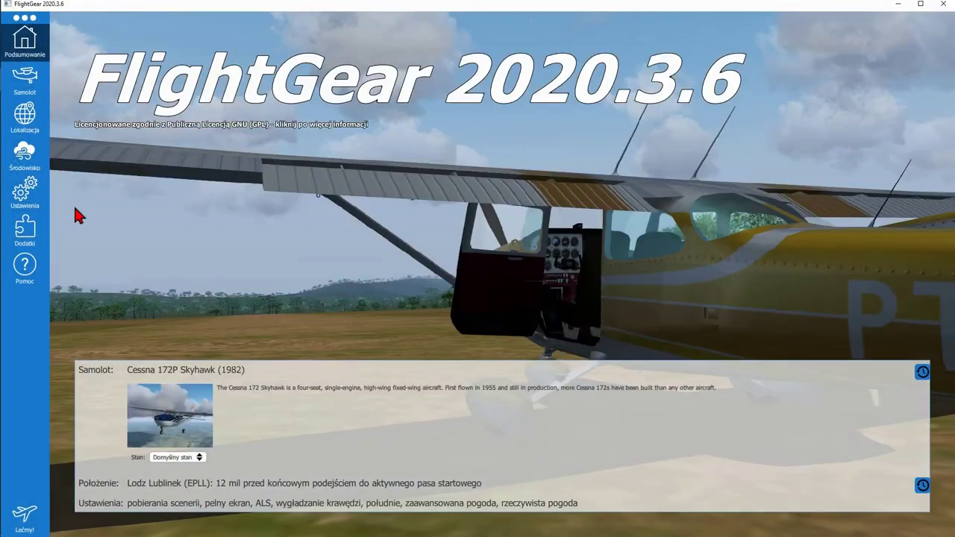
left_click(29, 236)
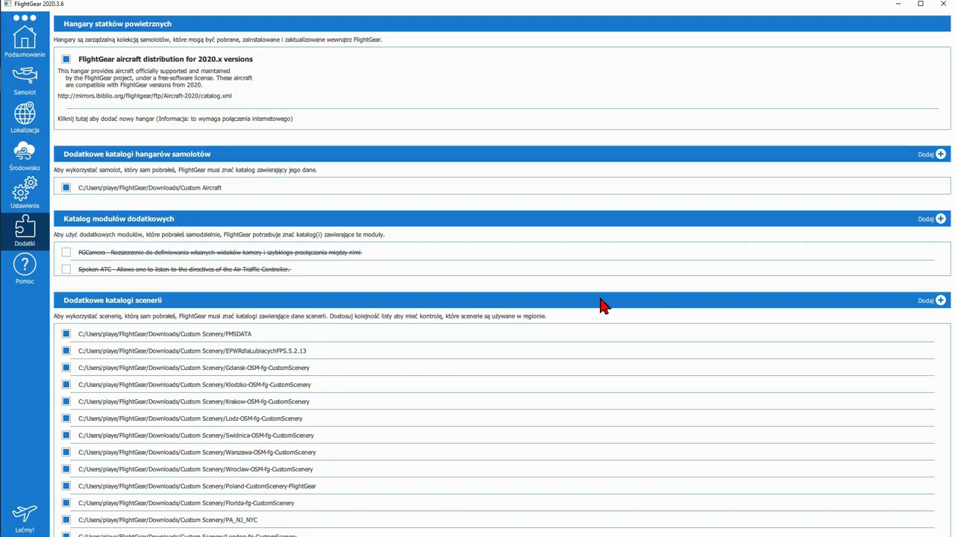
left_click(926, 221)
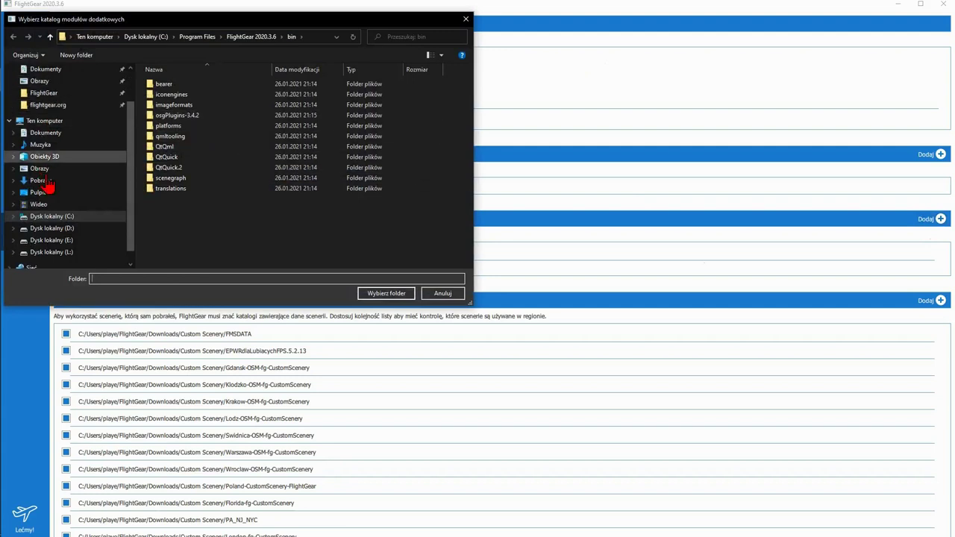
left_click(34, 94)
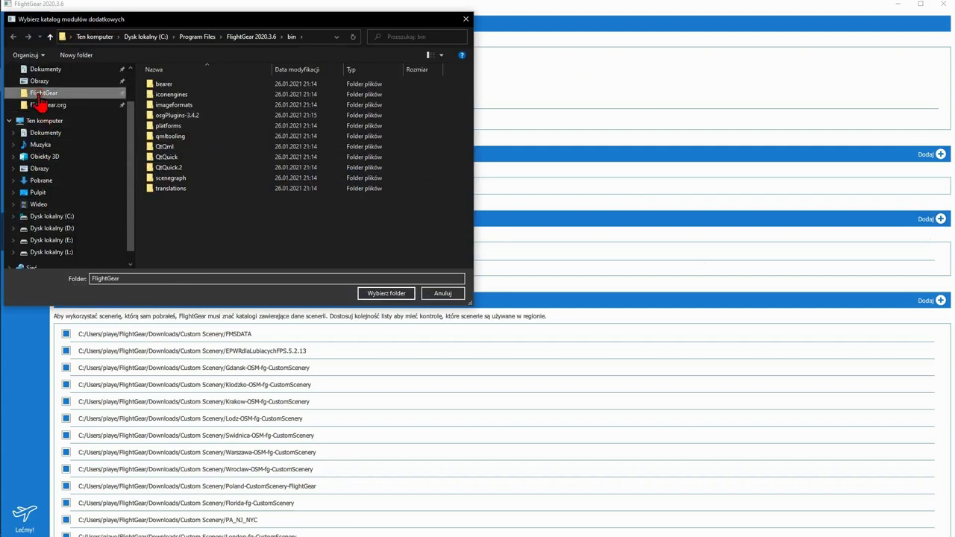
double_click(165, 85)
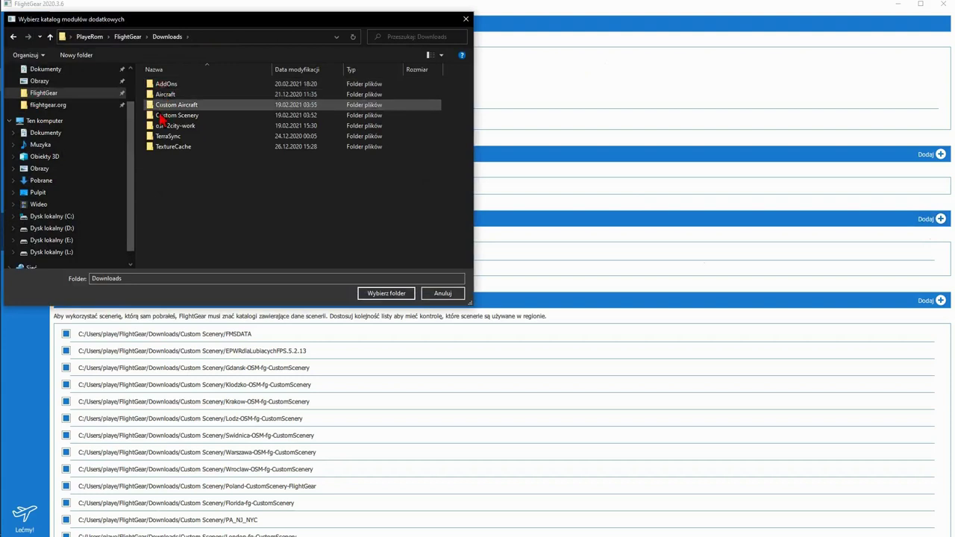
double_click(161, 85)
left_click(165, 96)
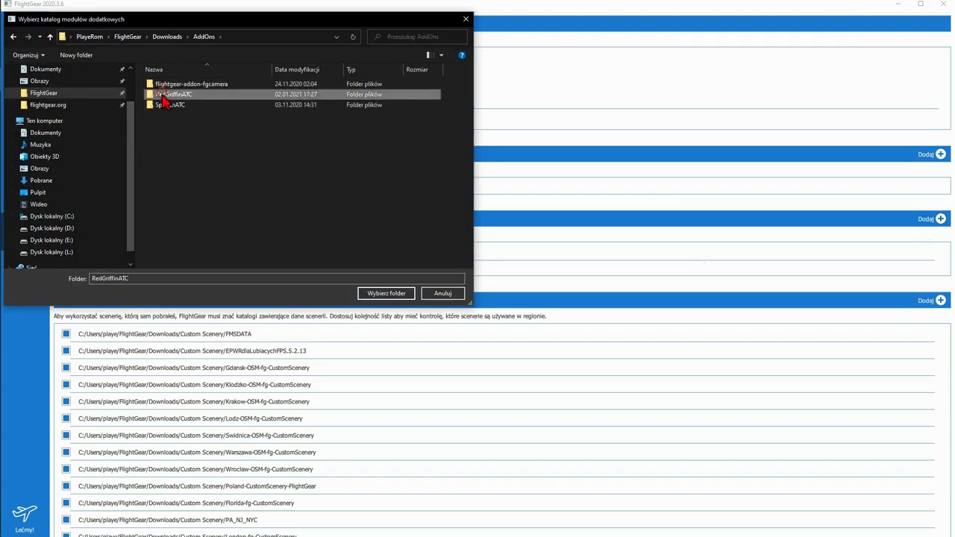
left_click(382, 295)
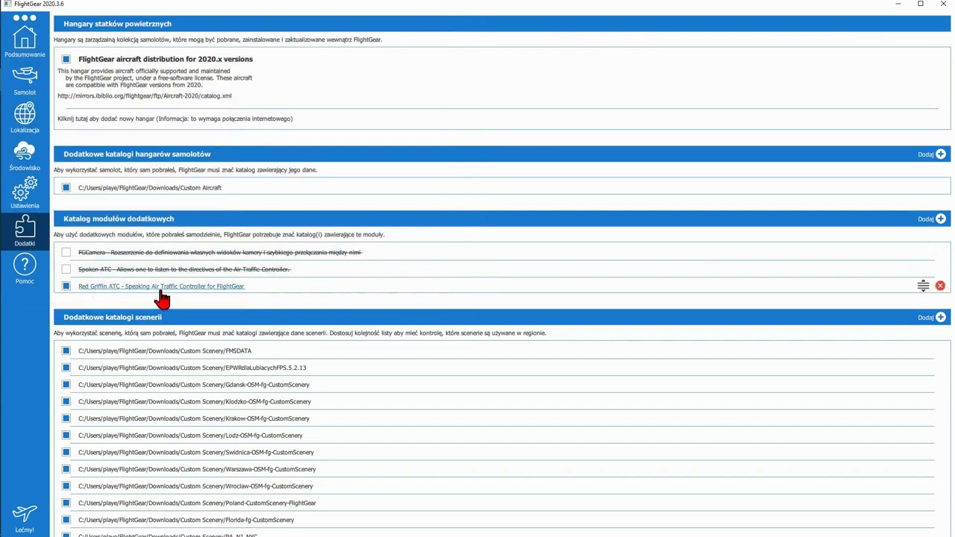
Try switching the FGCamera, Spoken ATC and Red Griffin ATC modules on and off, leaving only Red Griffin ATC enabled.
left_click(66, 289)
left_click(66, 288)
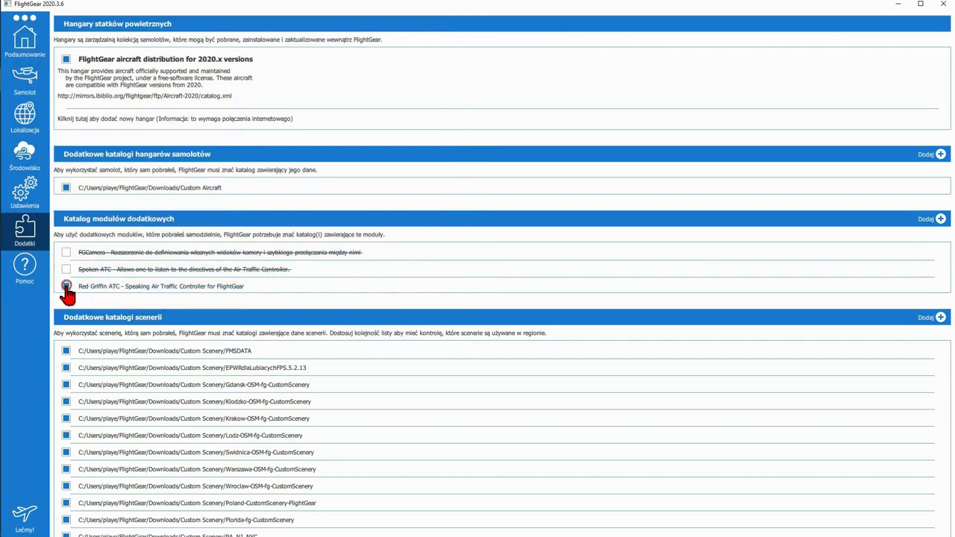
left_click(66, 270)
left_click(66, 252)
left_click(66, 253)
left_click(66, 271)
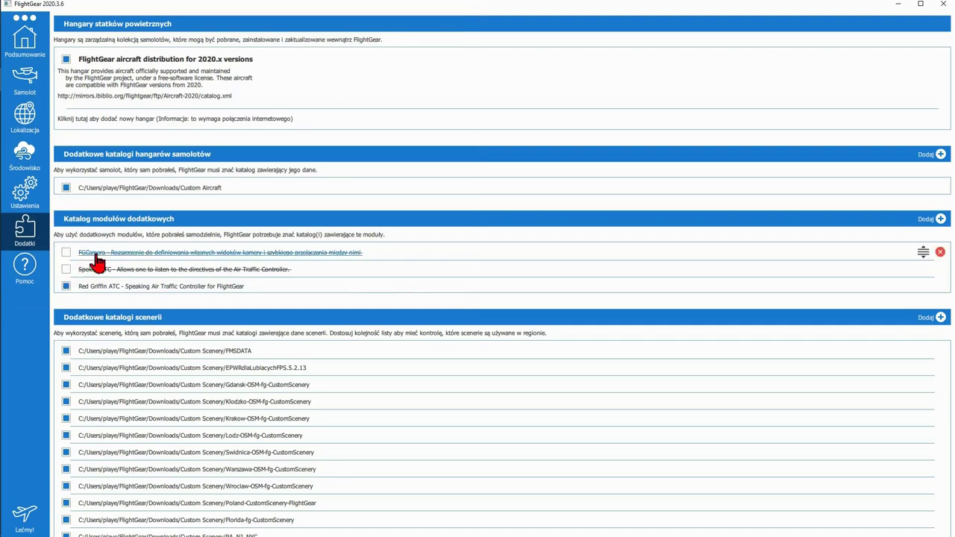
left_click(66, 252)
left_click(66, 270)
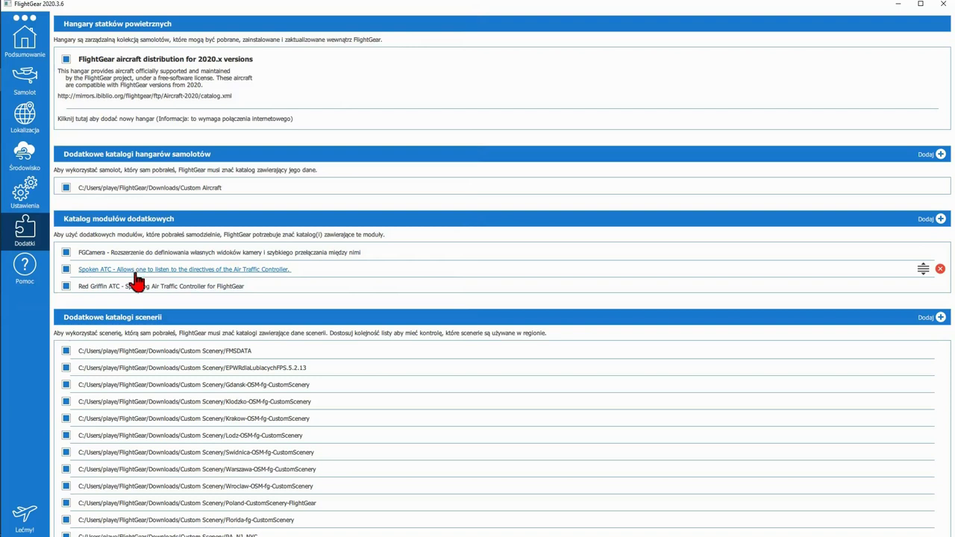
left_click(66, 272)
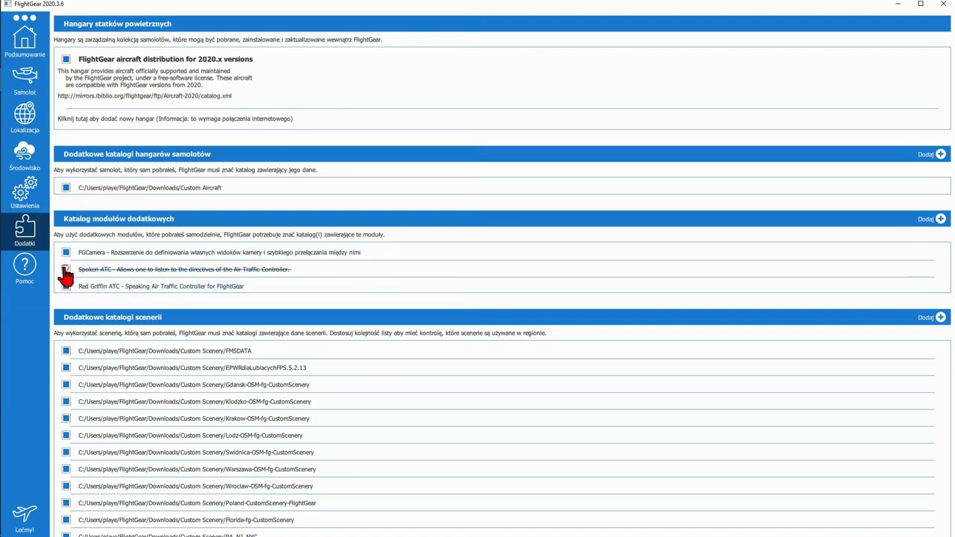
left_click(66, 253)
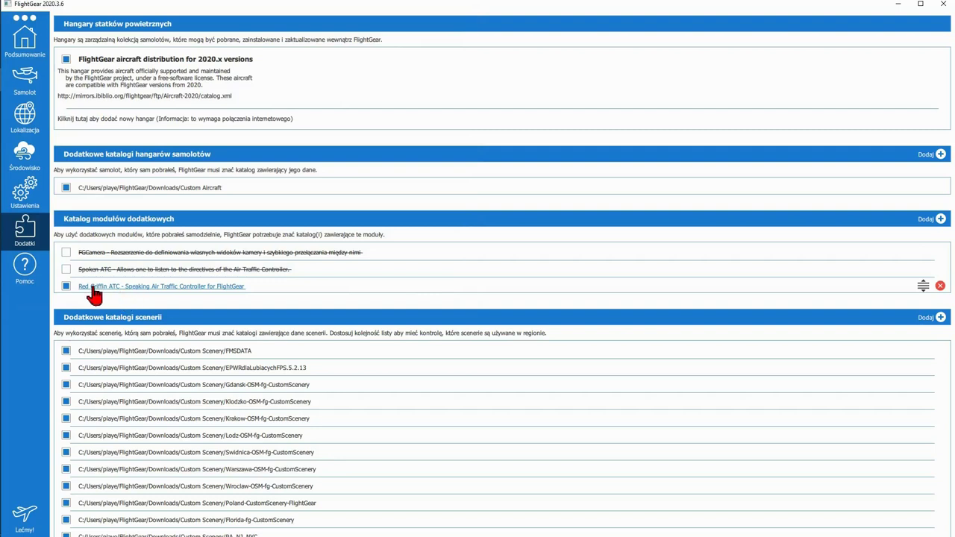
Open the Red Griffin ATC module's details to review its description, version and links.
left_click(106, 289)
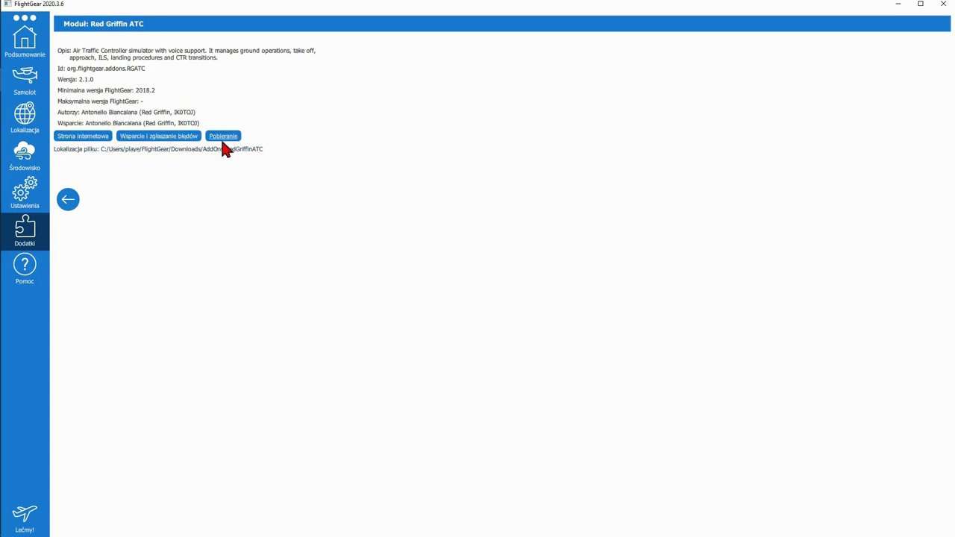
Leave the module details and select the Cessna 172P Skyhawk (1982) as the aircraft.
left_click(68, 200)
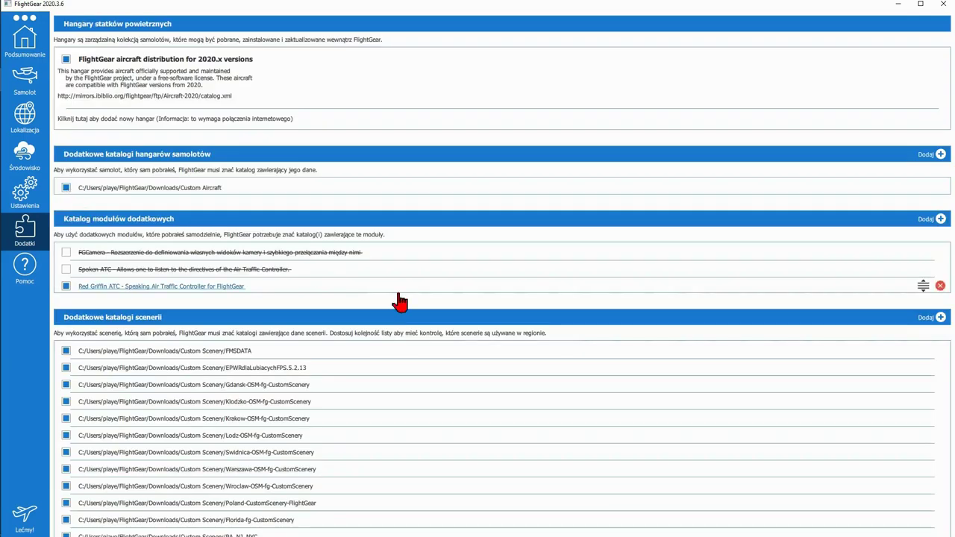
left_click(24, 85)
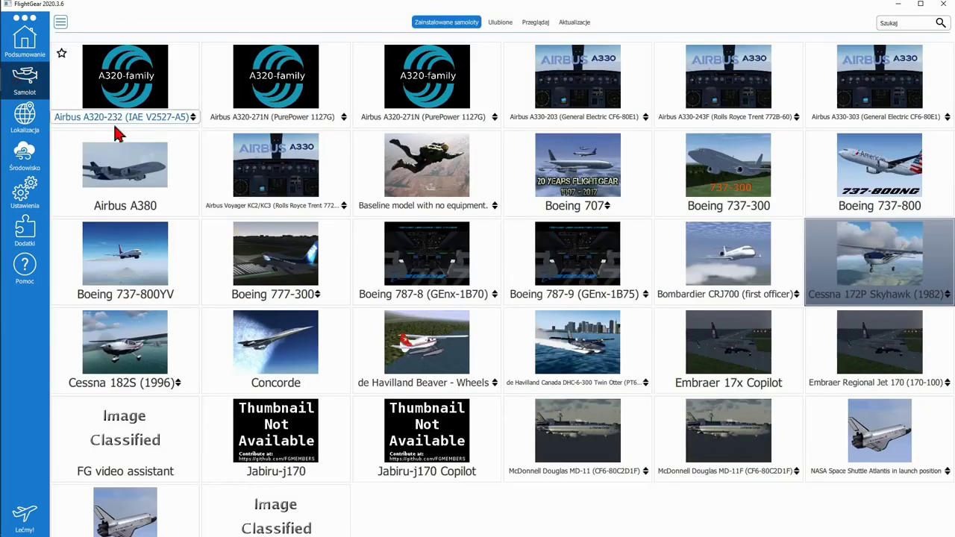
left_click(853, 268)
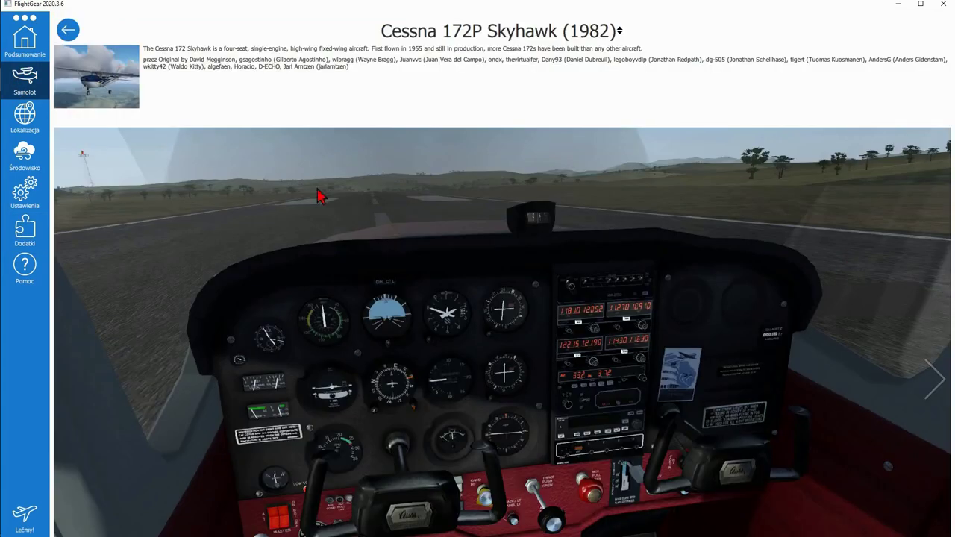
scroll(324, 236, "down", 2)
scroll(324, 236, "up", 2)
Set the starting location at EPLL / LODZ LUBLINEK to parking position APRON2-2T11.
left_click(39, 128)
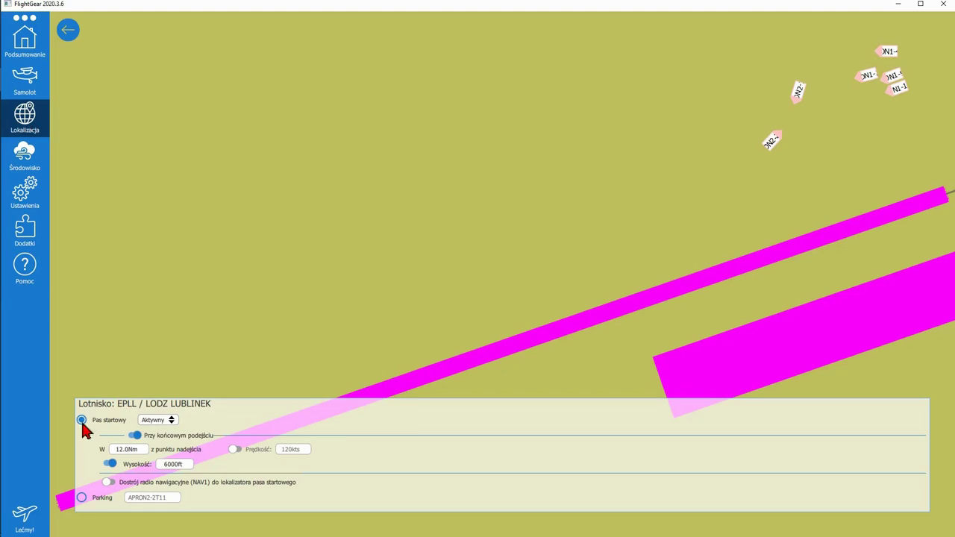
left_click(82, 498)
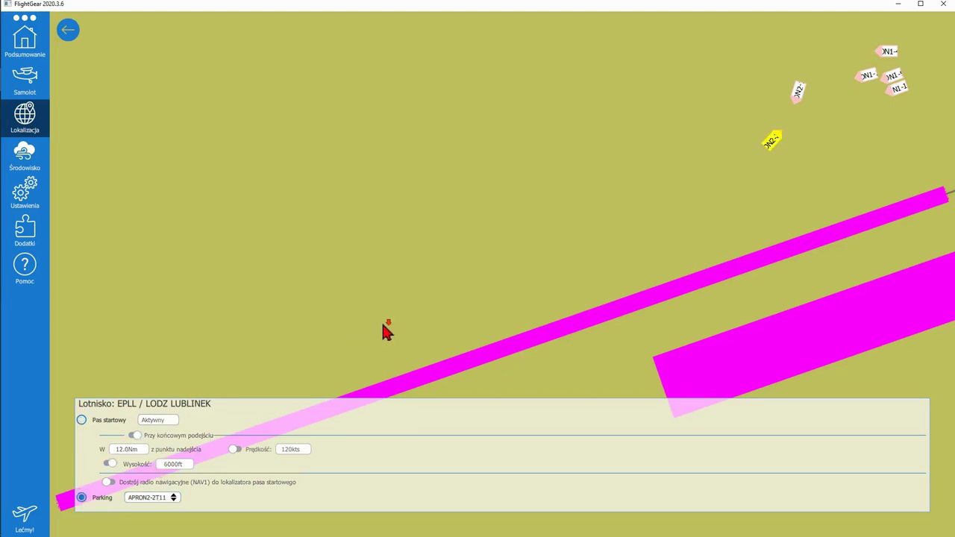
scroll(382, 332, "down", 1)
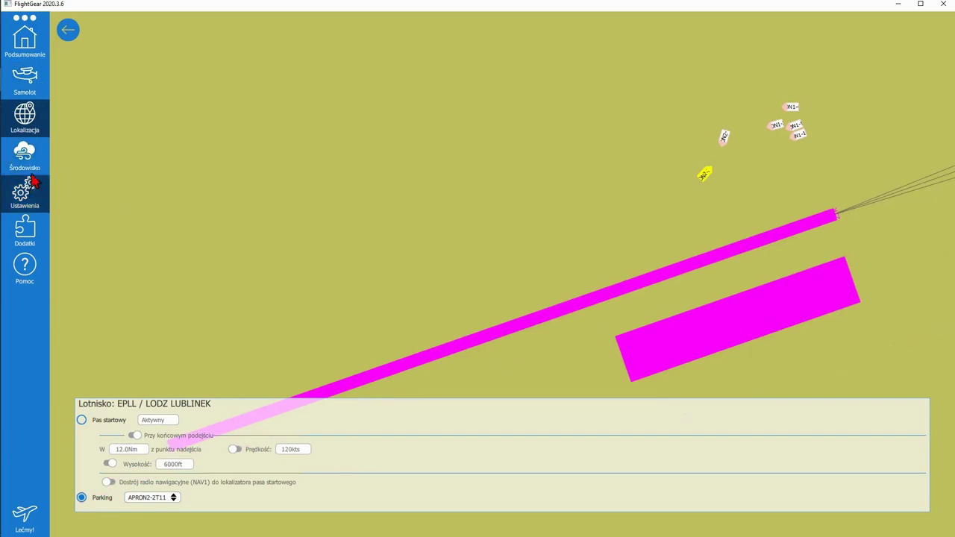
Start a flight plan for SP-ROM with aircraft type c172p, IFR flight rules and flight type Awionetki.
left_click(25, 17)
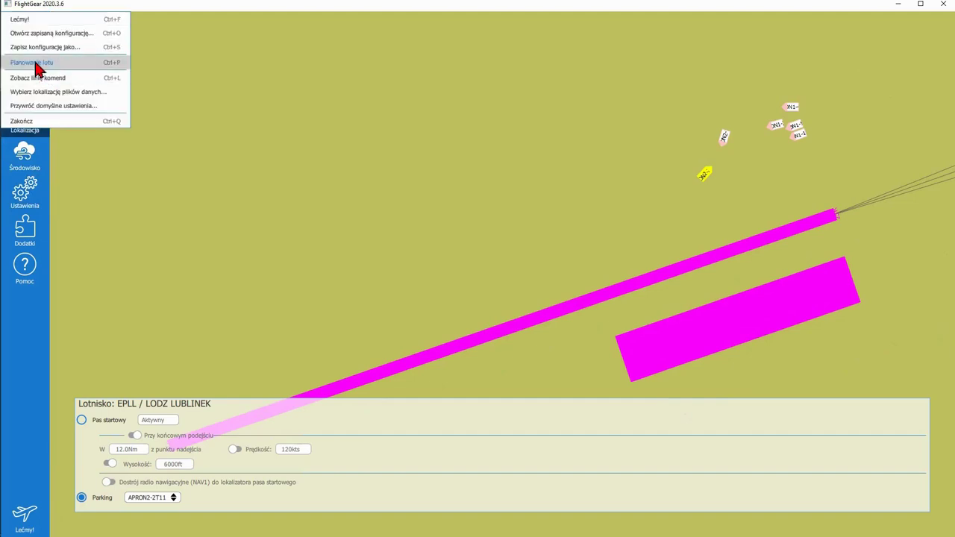
left_click(36, 65)
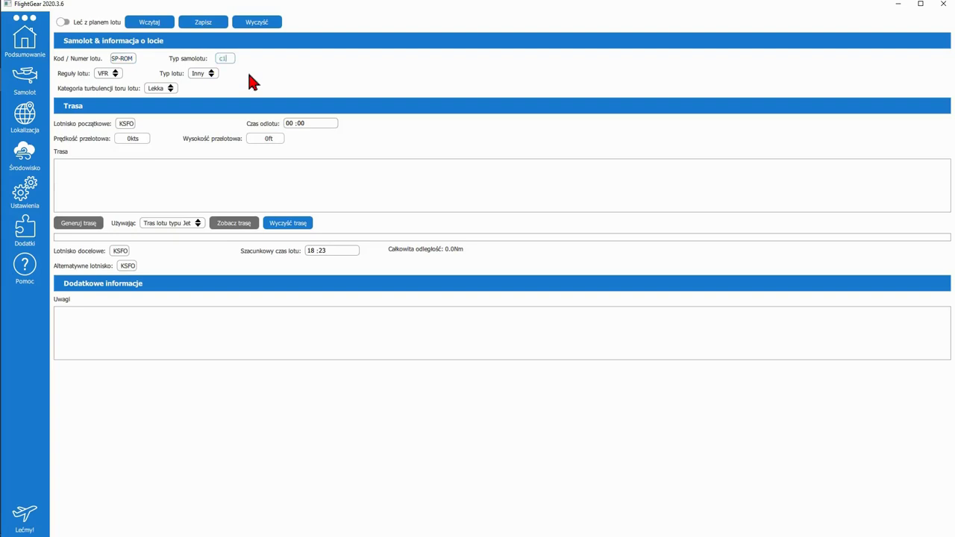
type("p")
left_click(106, 73)
left_click(101, 100)
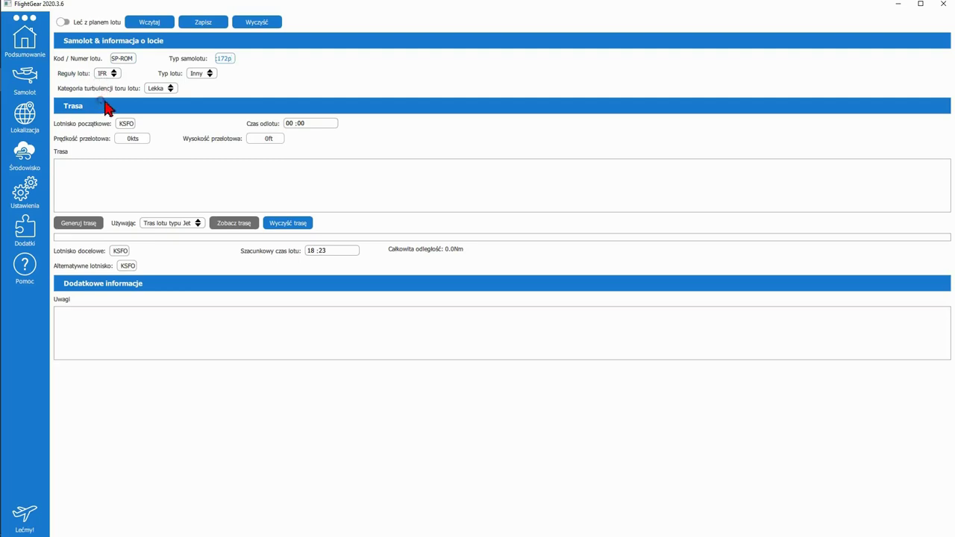
left_click(200, 73)
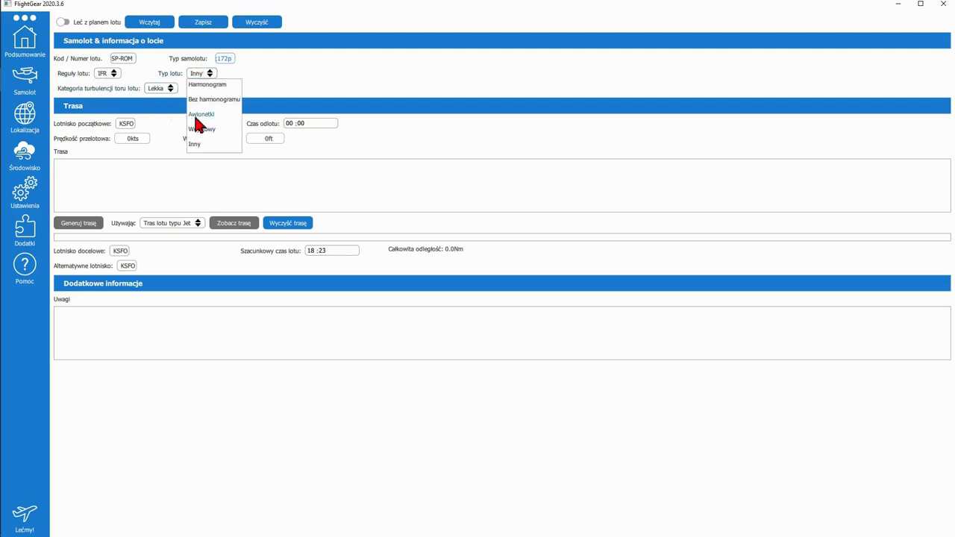
left_click(196, 115)
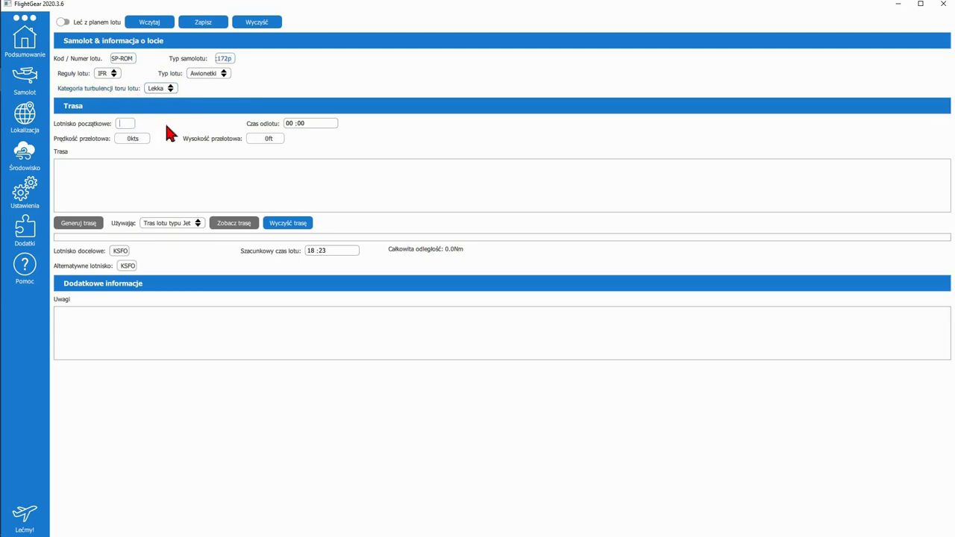
Set the departure airport to EPLL, the cruise altitude to 5000 ft and the destination airport to EPWA (Warszawa Okecie).
type("EPLL")
left_click(150, 141)
left_click(253, 141)
double_click(120, 251)
key("BackSpace")
type("epwa")
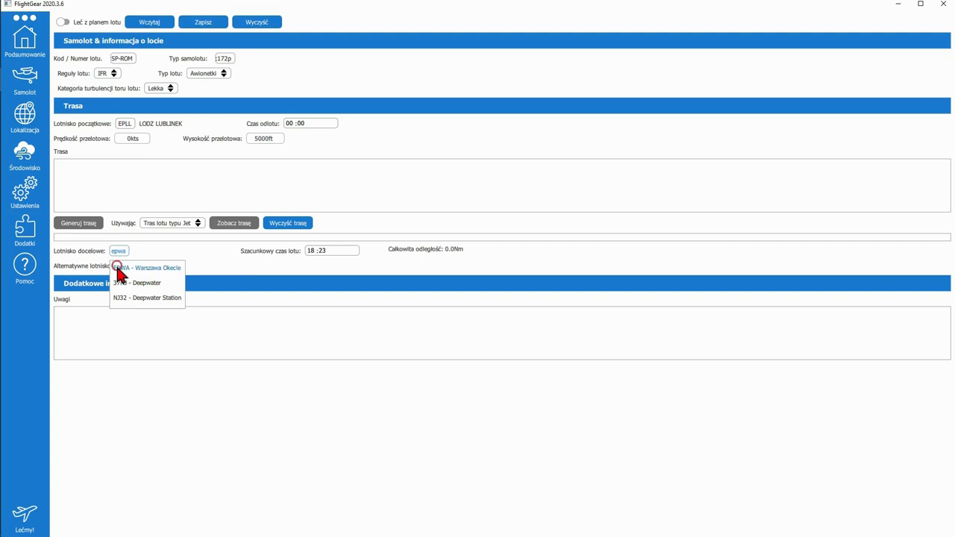
left_click(118, 268)
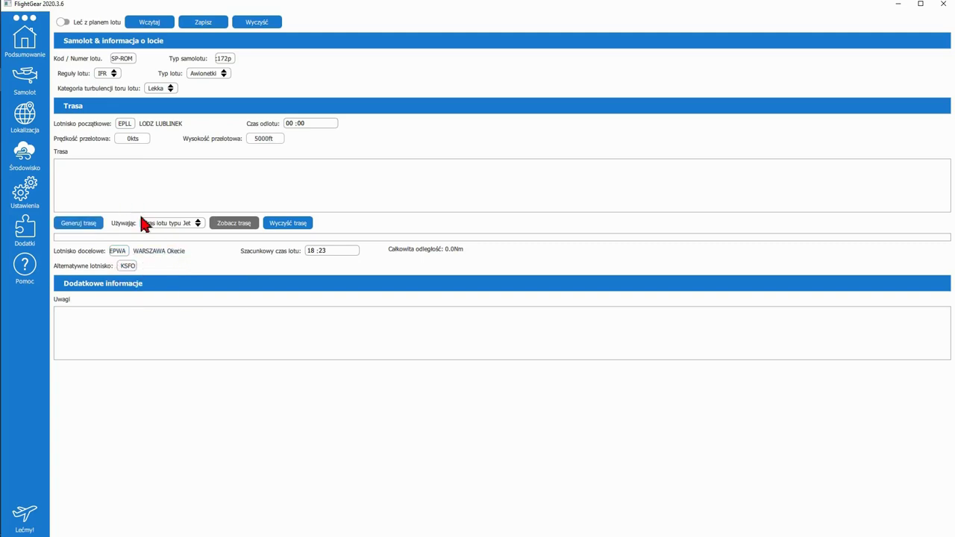
Generate the route using Victor-type airways and enable flying with the flight plan.
left_click(171, 231)
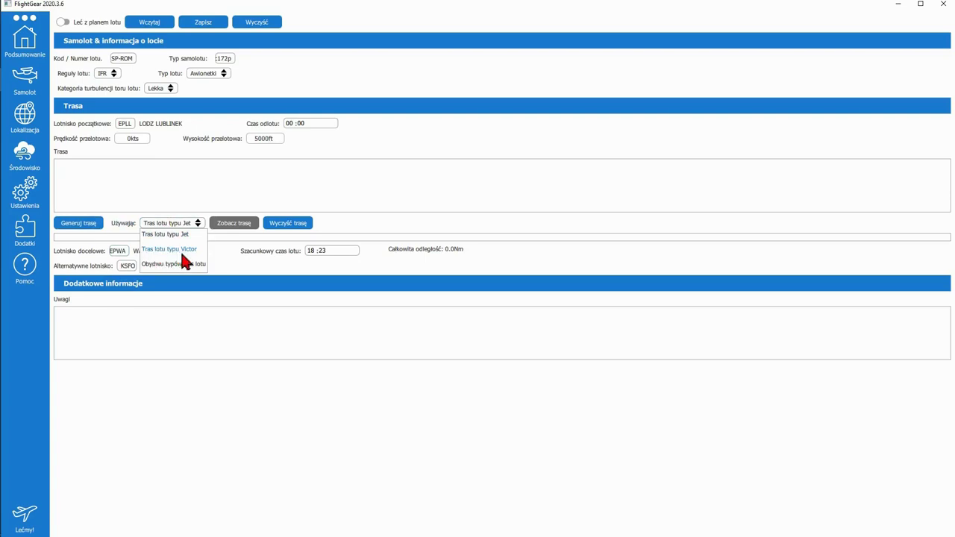
left_click(182, 250)
left_click(85, 226)
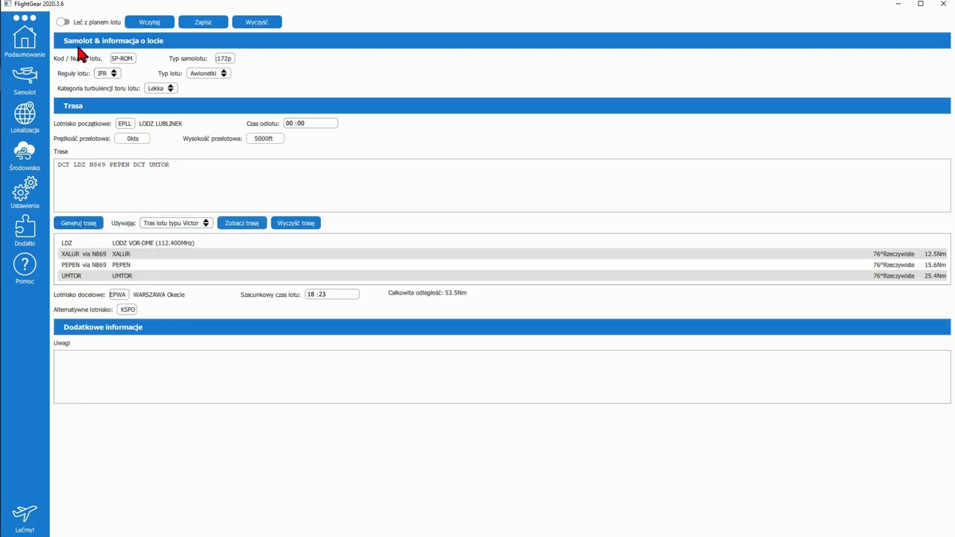
left_click(64, 22)
Start the flight and open the Red Griffin ATC settings in the simulator.
left_click(36, 517)
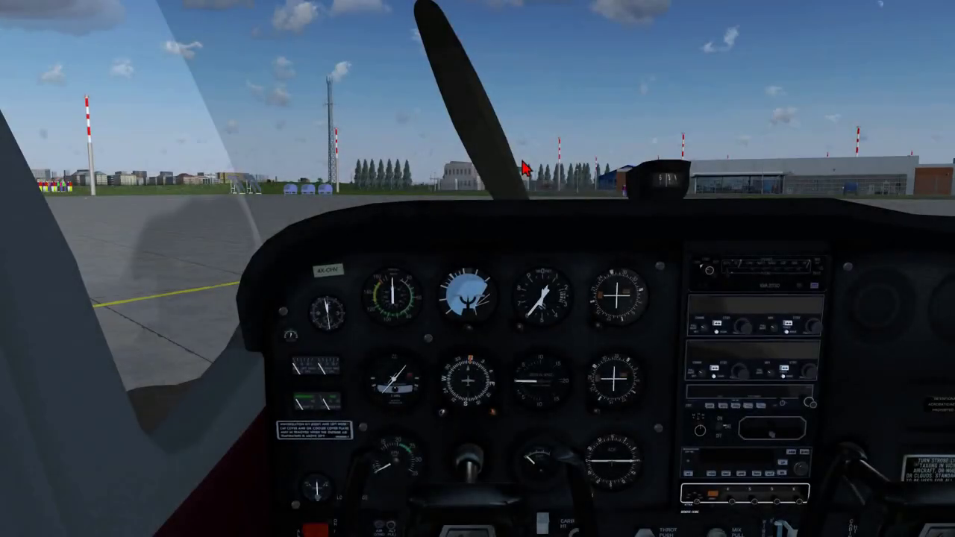
mouse_move(121, 4)
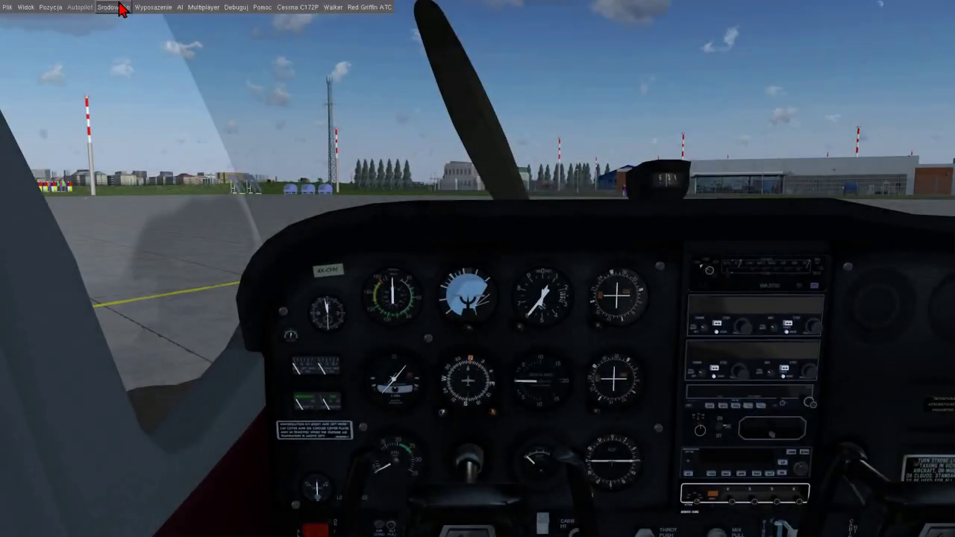
left_click(367, 15)
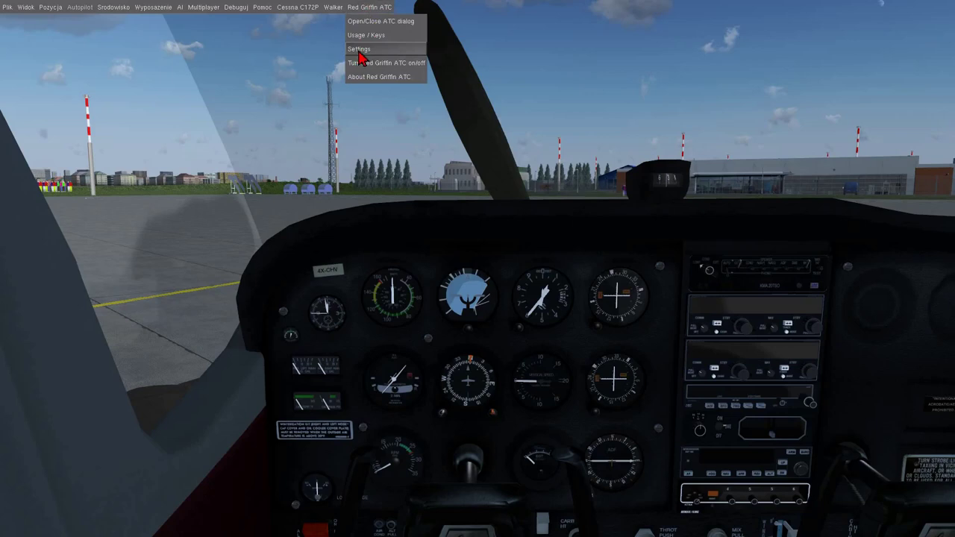
left_click(359, 50)
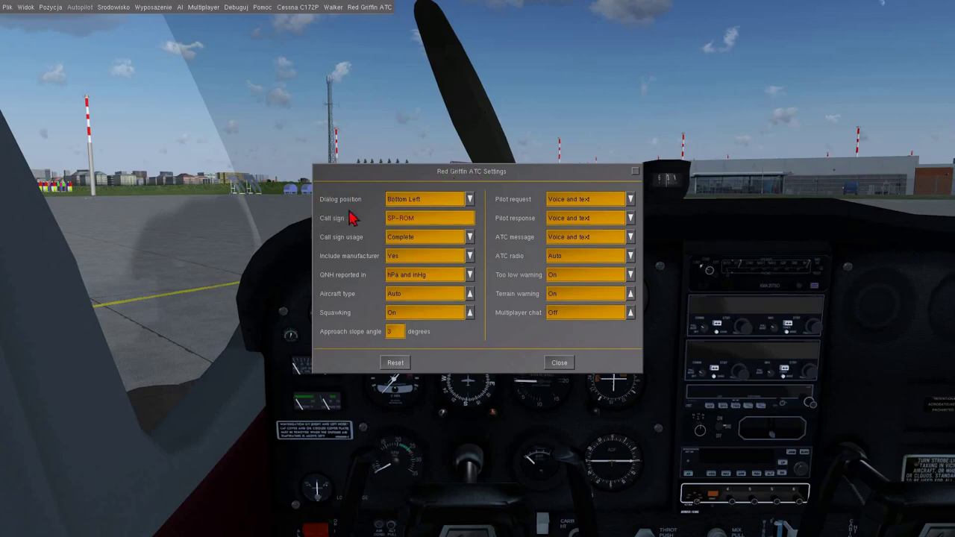
Try the Top Left and Top Right options for the ATC dialog position and return it to Bottom Left.
left_click(470, 199)
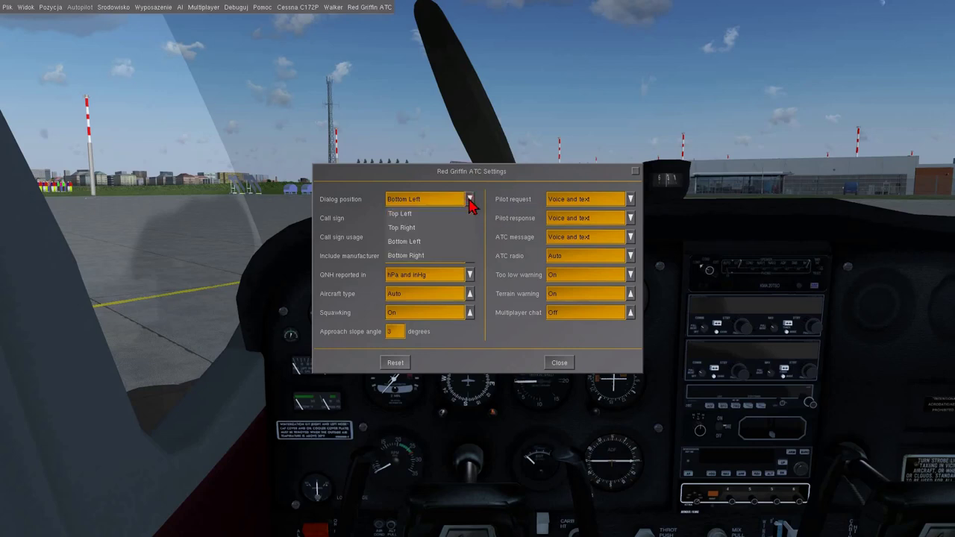
left_click(397, 214)
left_click(469, 199)
left_click(402, 230)
left_click(469, 200)
left_click(402, 242)
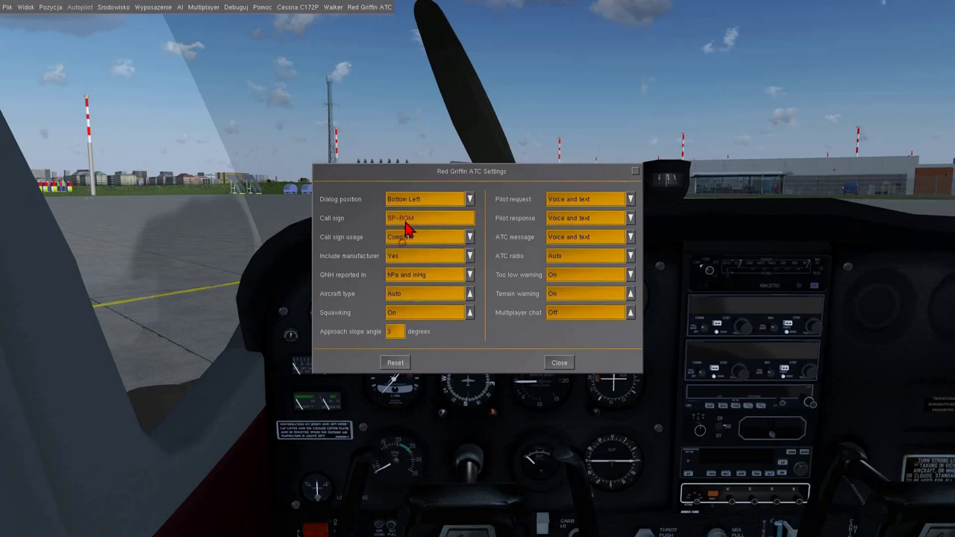
Open the Red Griffin ATC dialog and set its dialog position to Top Right.
left_click(362, 9)
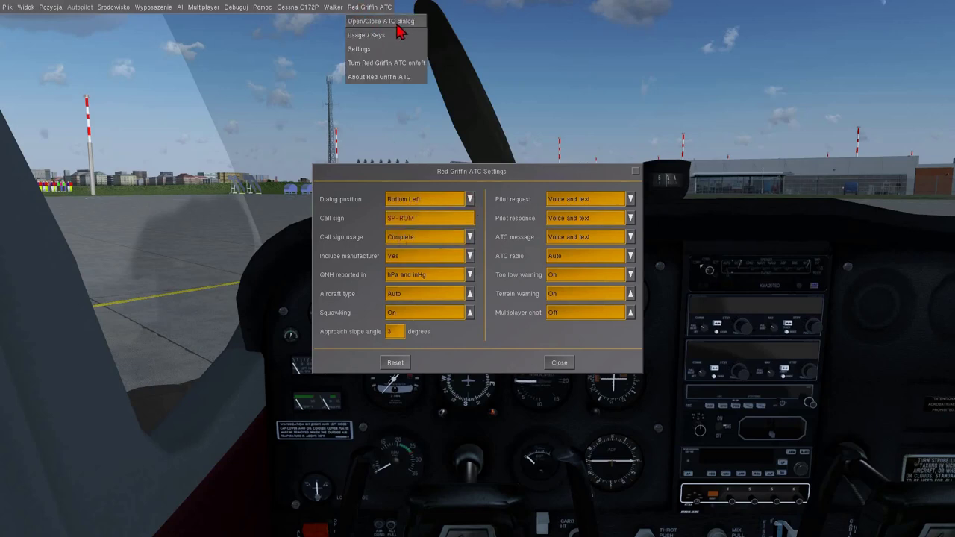
left_click(376, 21)
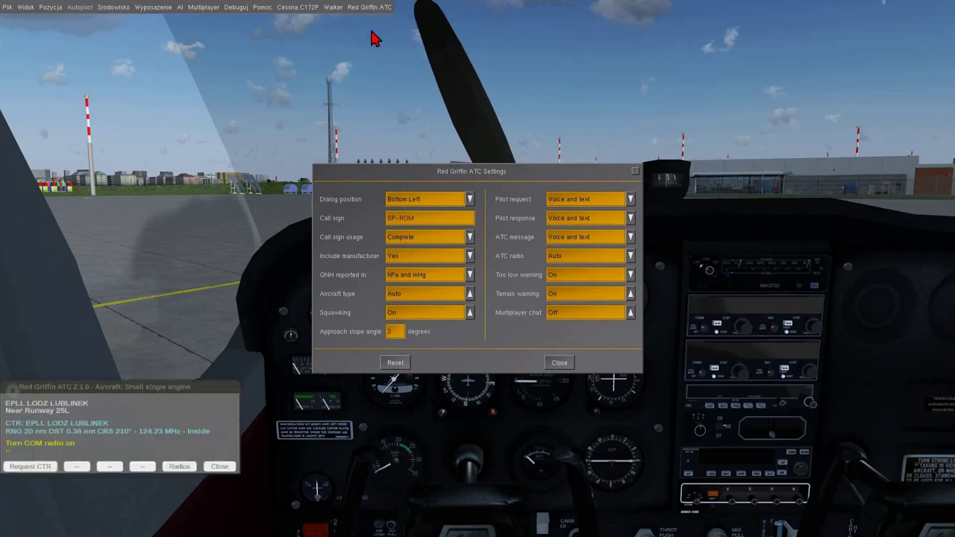
left_click(470, 200)
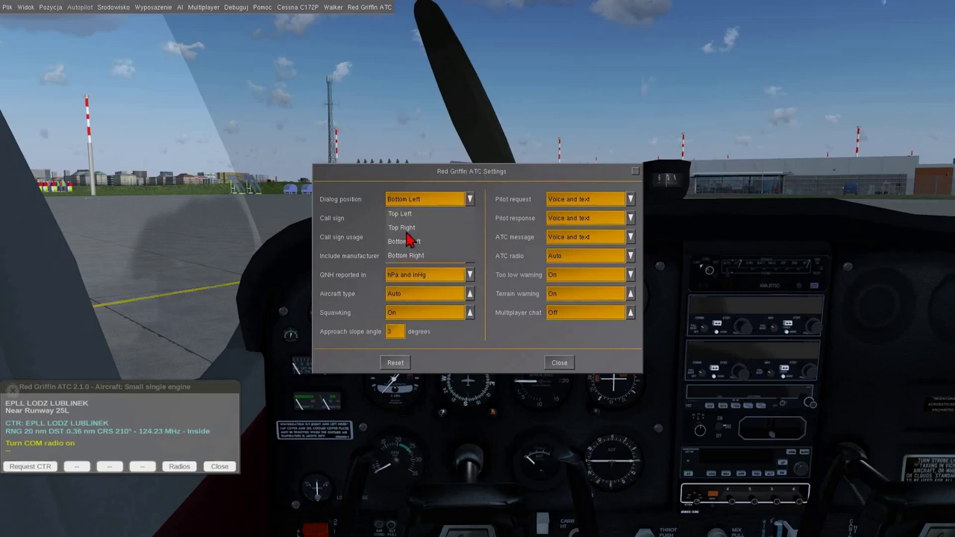
left_click(402, 228)
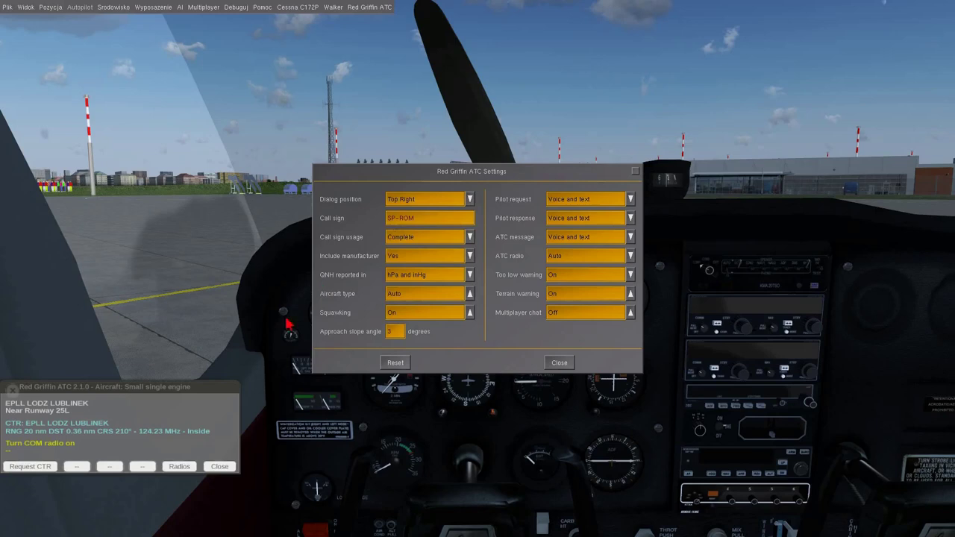
Close and reopen the ATC dialog to apply its new position, and close the Red Griffin ATC settings.
left_click(11, 389)
left_click(369, 7)
left_click(367, 22)
left_click(12, 389)
left_click(364, 9)
left_click(371, 33)
left_click(561, 366)
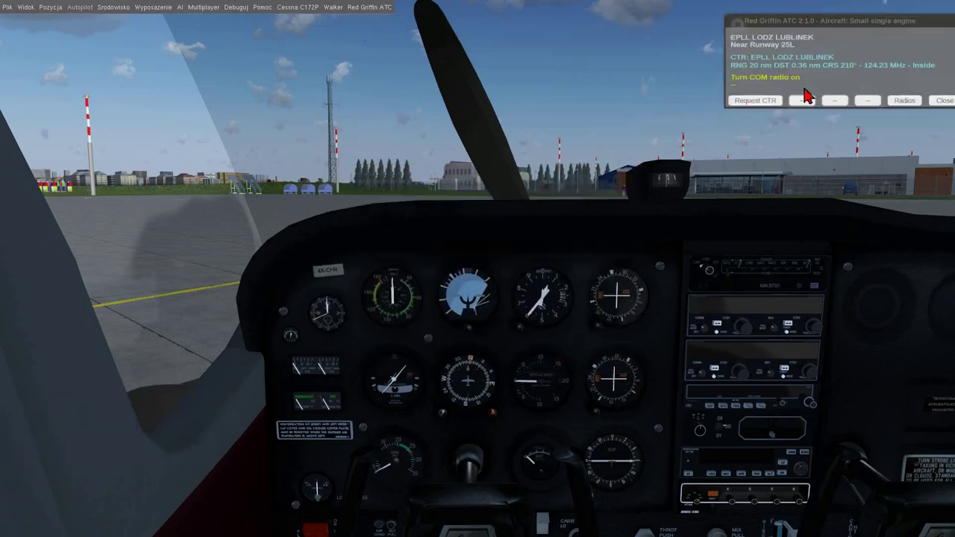
Set the ATC dialog position back to Bottom Left in the Red Griffin ATC settings and close them.
left_click(368, 9)
left_click(359, 48)
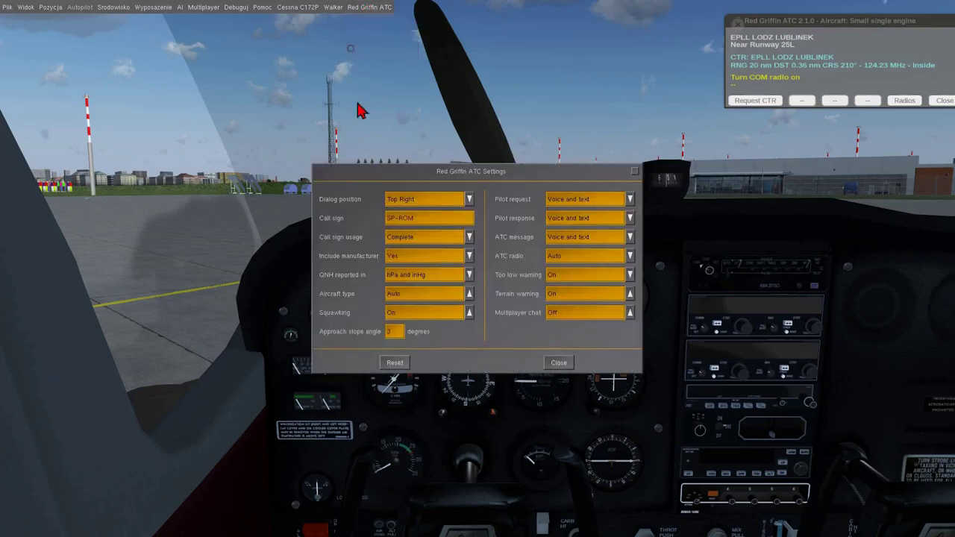
left_click(469, 199)
left_click(396, 243)
left_click(556, 365)
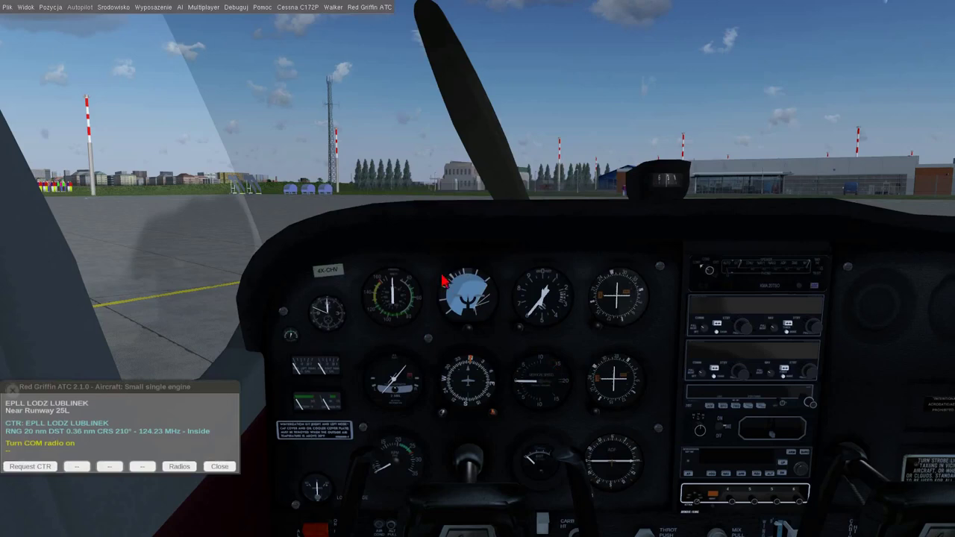
Reopen the Red Griffin ATC settings.
left_click(370, 8)
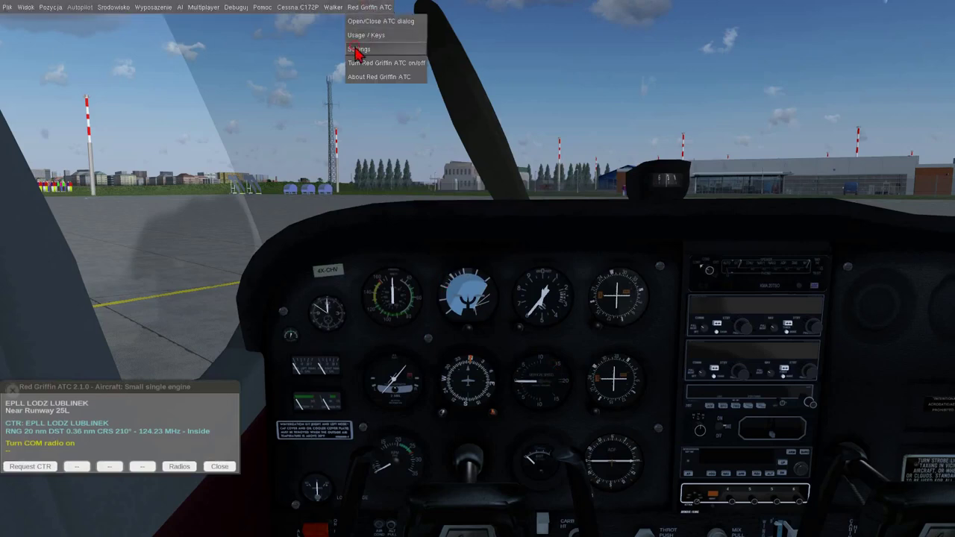